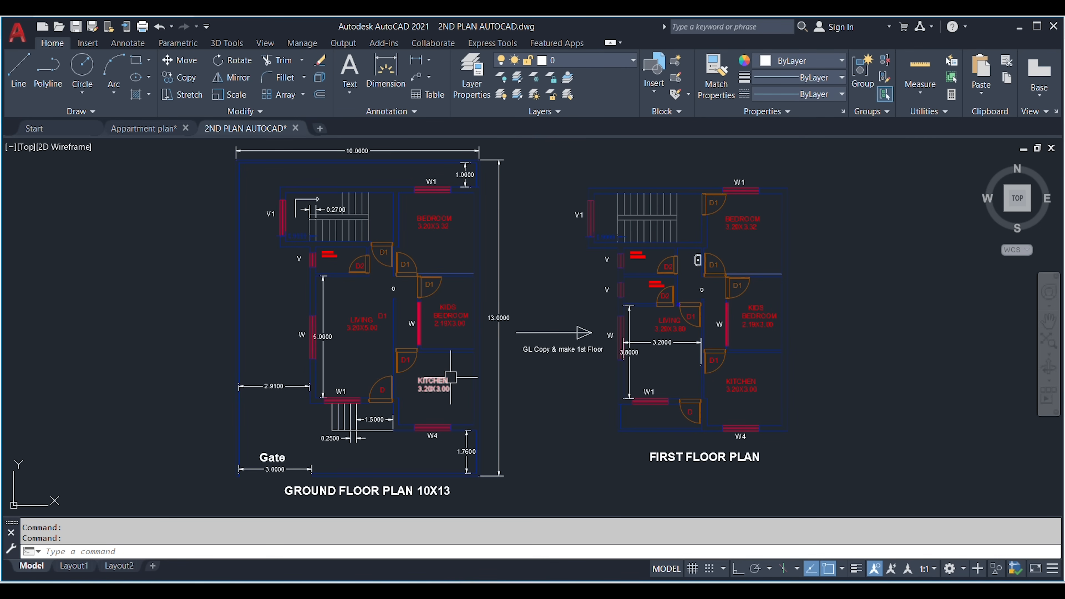
# Step: Compare the ground and first floor plans in 2ND PLAN AUTOCAD.dwg with the apartment layout in Appartment plan.dwg
pyautogui.moveTo(288, 363); pyautogui.dragTo(362, 365, button='middle')
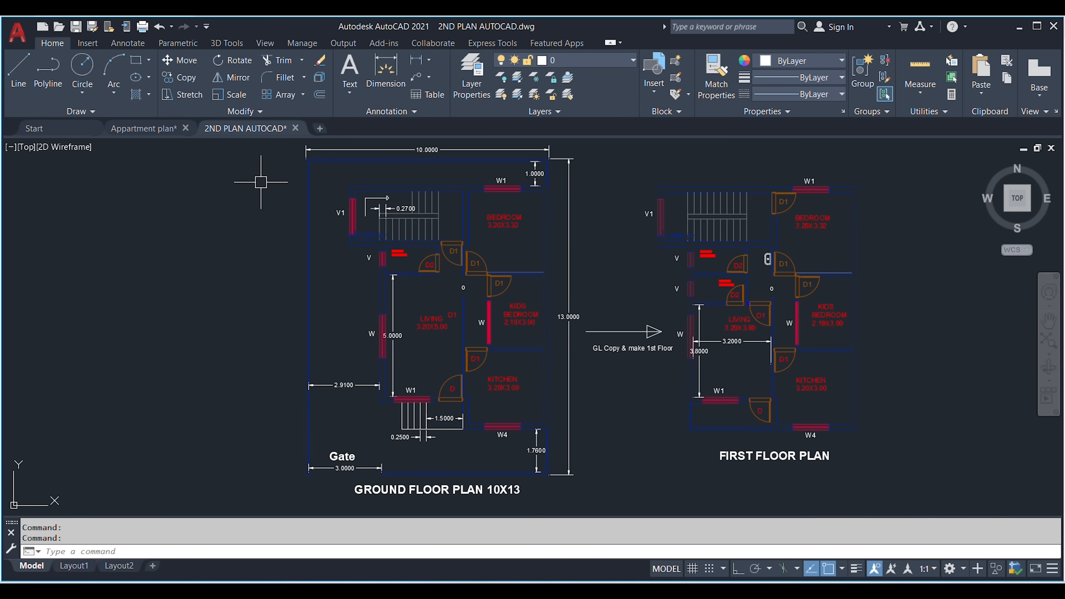
pyautogui.click(150, 128)
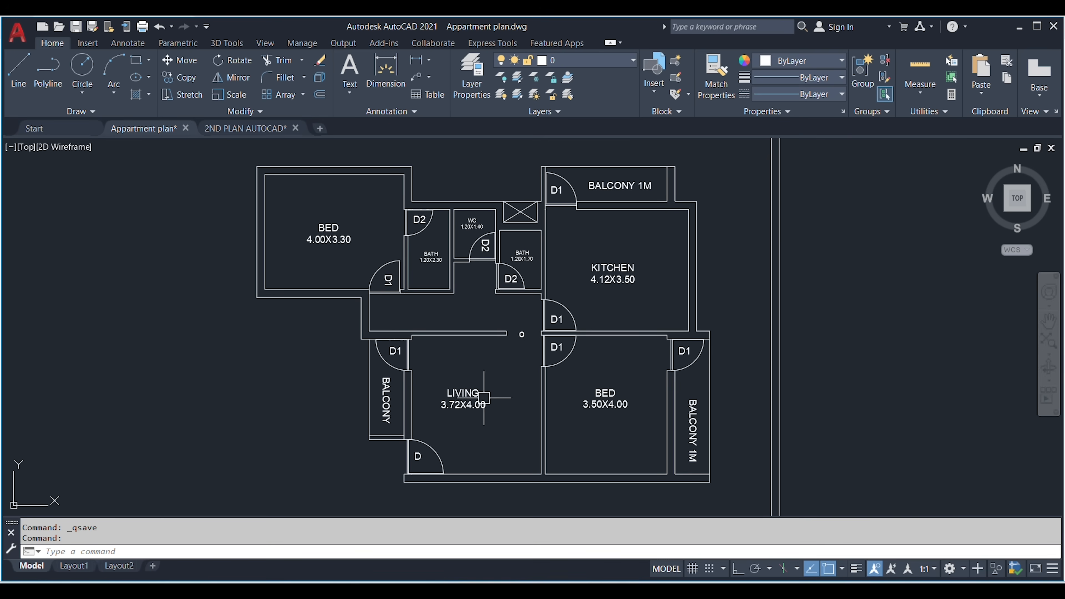
pyautogui.moveTo(273, 290); pyautogui.dragTo(258, 340, button='middle')
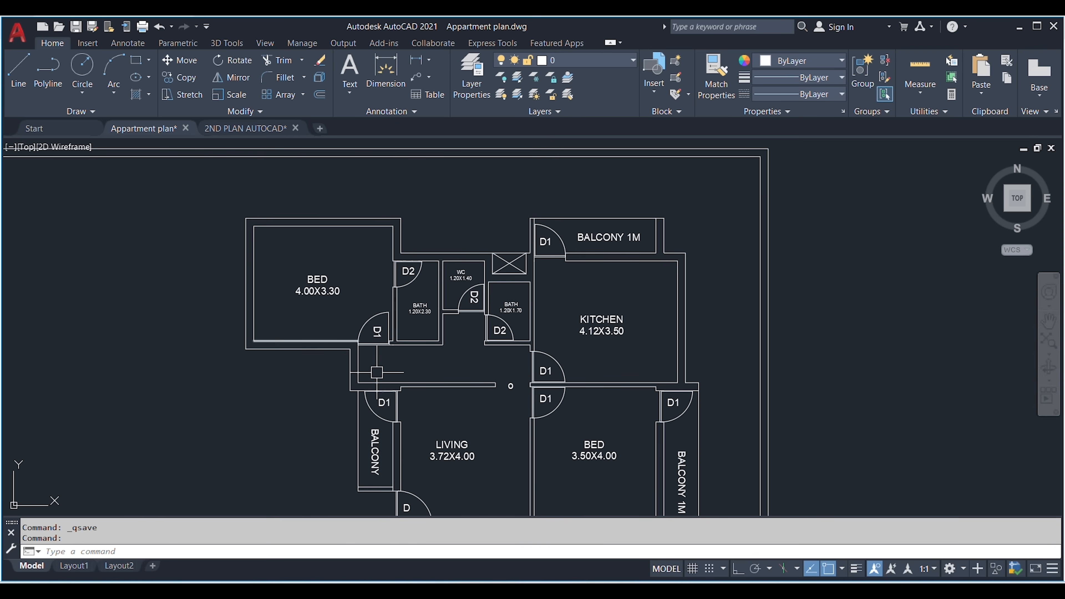
pyautogui.click(255, 129)
pyautogui.scroll(-3, 418, 270)
pyautogui.moveTo(418, 270); pyautogui.dragTo(481, 296, button='middle')
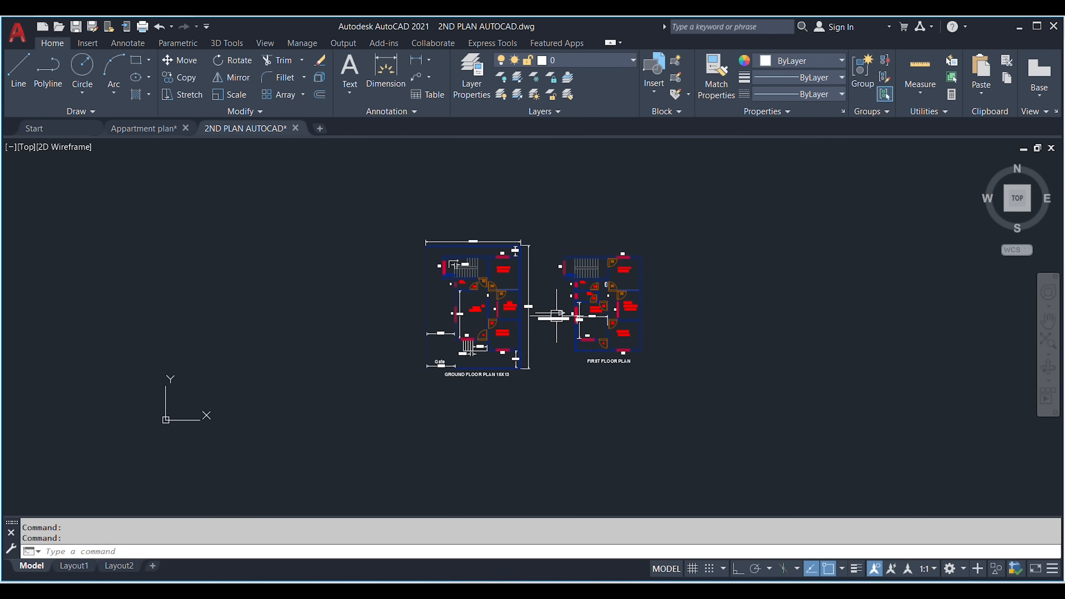
pyautogui.click(745, 275)
pyautogui.click(912, 429)
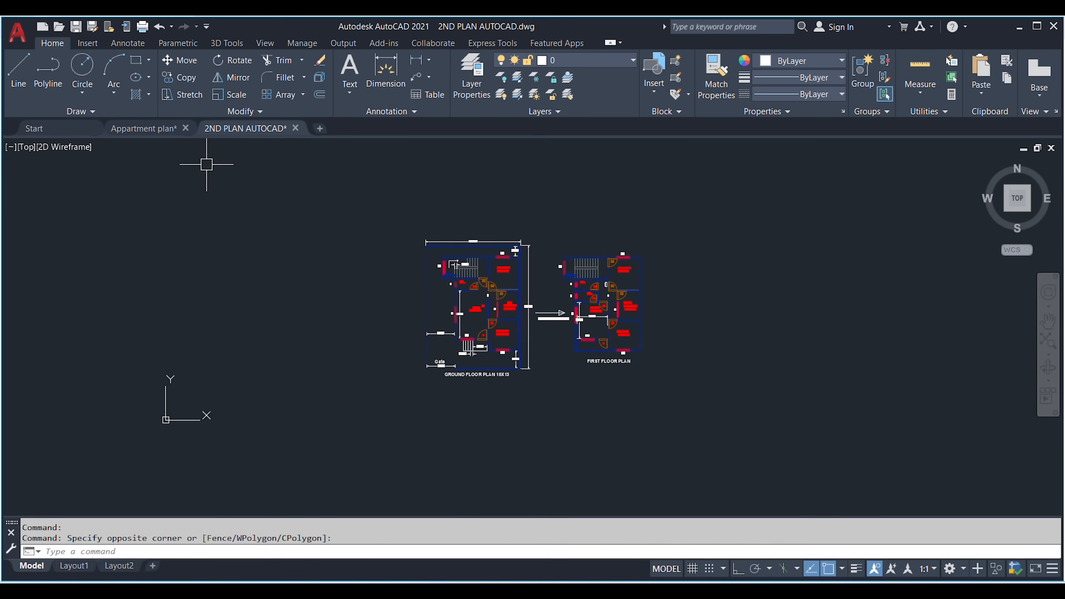
pyautogui.click(162, 130)
pyautogui.scroll(-4, 319, 354)
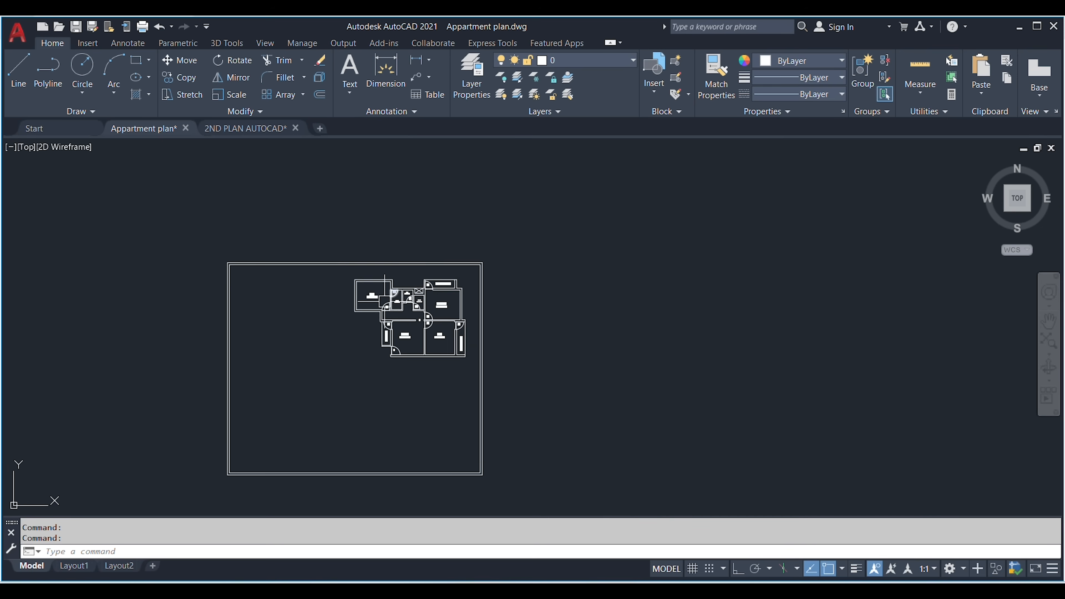
pyautogui.moveTo(551, 347); pyautogui.dragTo(650, 329, button='middle')
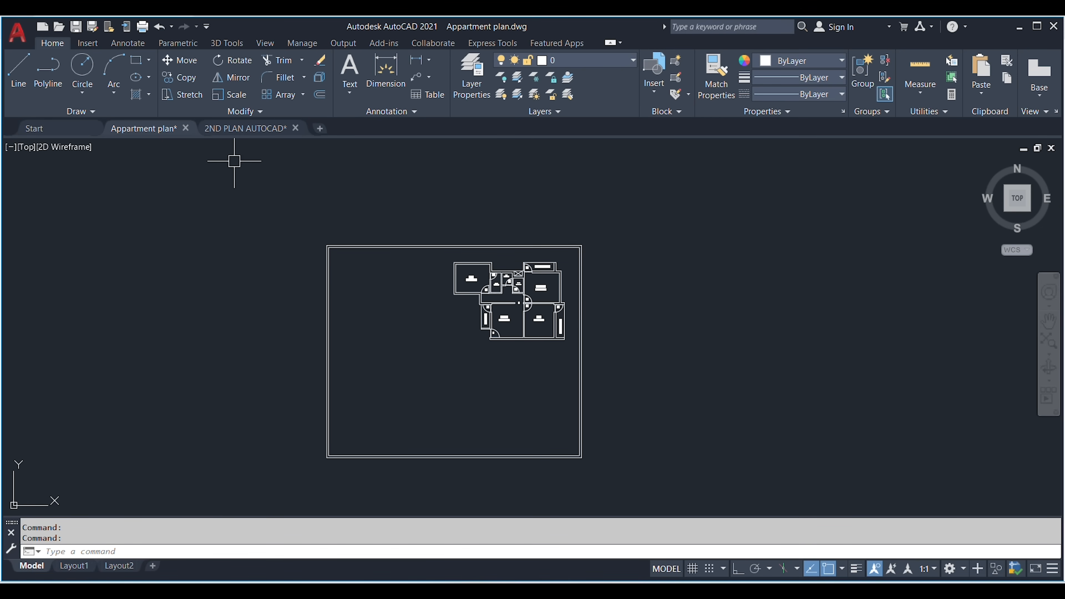
pyautogui.scroll(4, 519, 302)
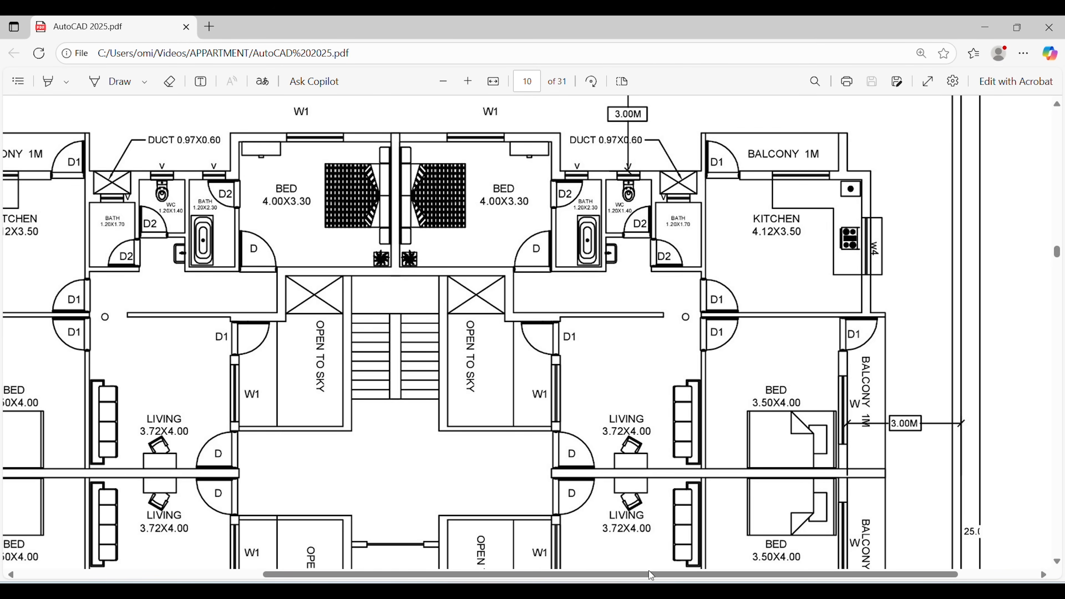
# Step: Copy the living room's W window from the ground floor plan in 2ND PLAN AUTOCAD.dwg to the clipboard
pyautogui.click(761, 529)
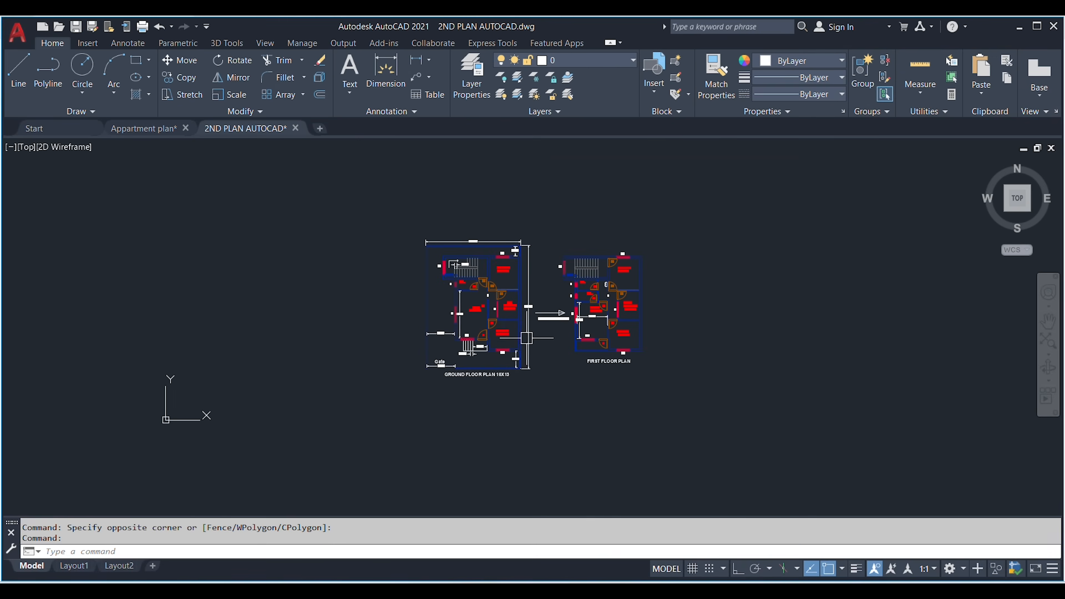
pyautogui.scroll(6, 478, 325)
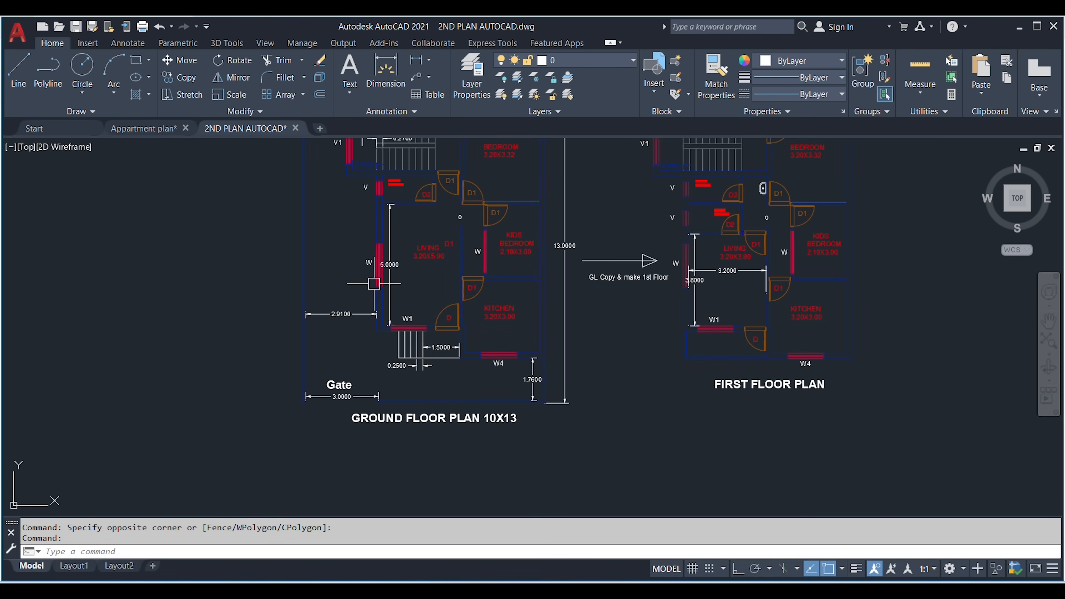
pyautogui.click(372, 229)
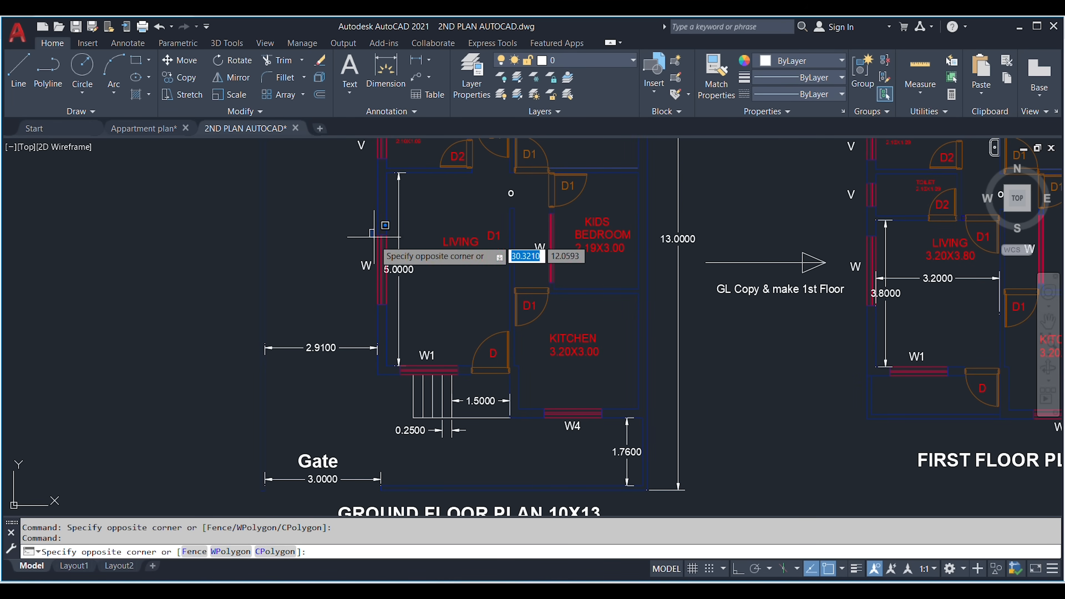
pyautogui.click(417, 325)
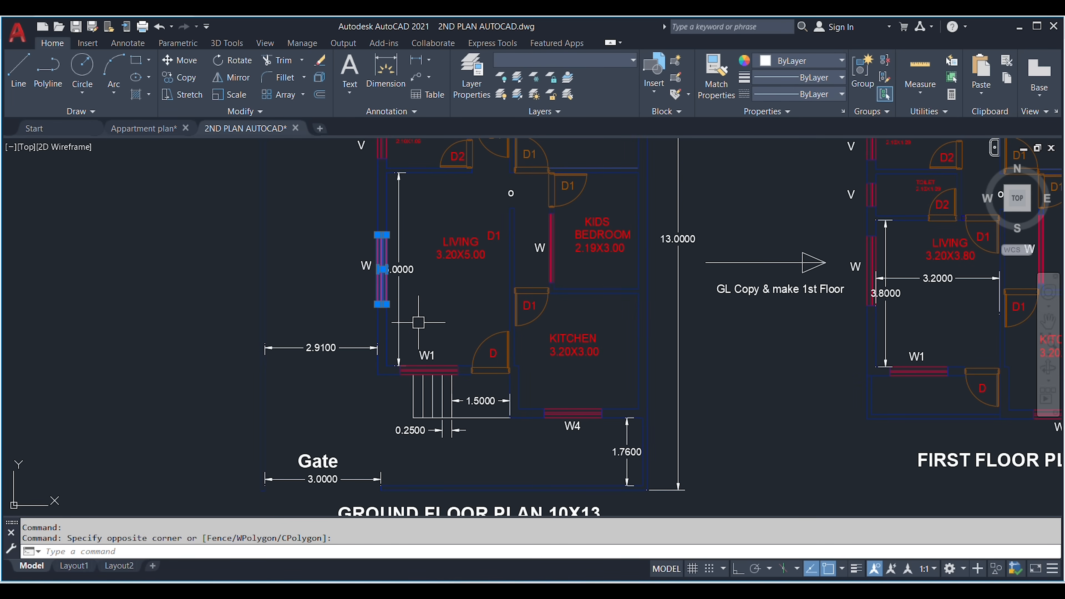
pyautogui.hotkey('ctrl', 'c')
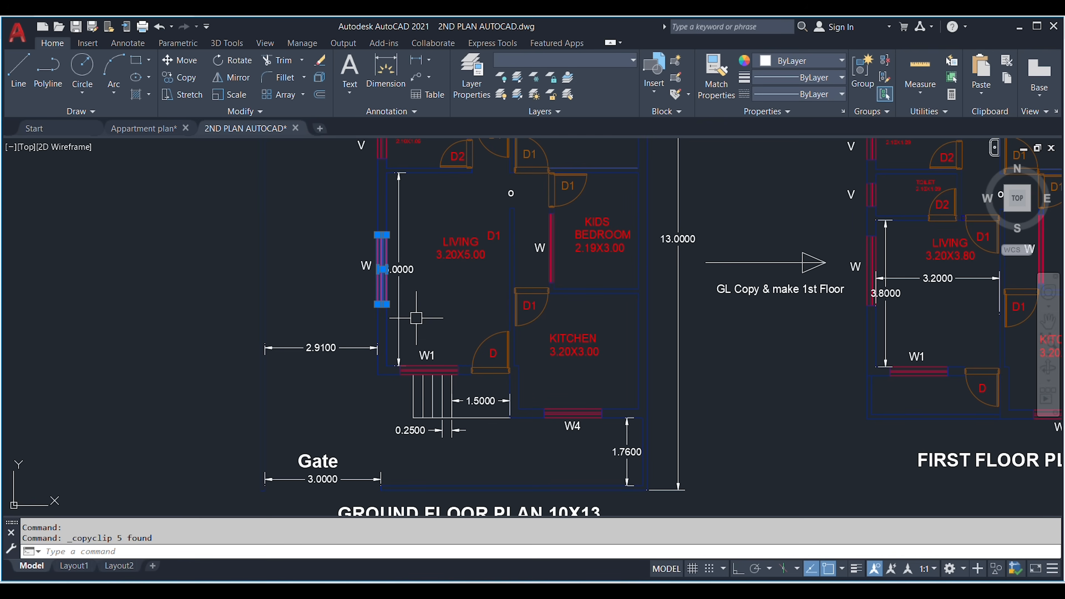
# Step: Paste the W window into Appartment plan.dwg in the empty area outside the boundary wall
pyautogui.click(142, 128)
pyautogui.moveTo(571, 356); pyautogui.dragTo(457, 322, button='middle')
pyautogui.hotkey('ctrl', 'v')
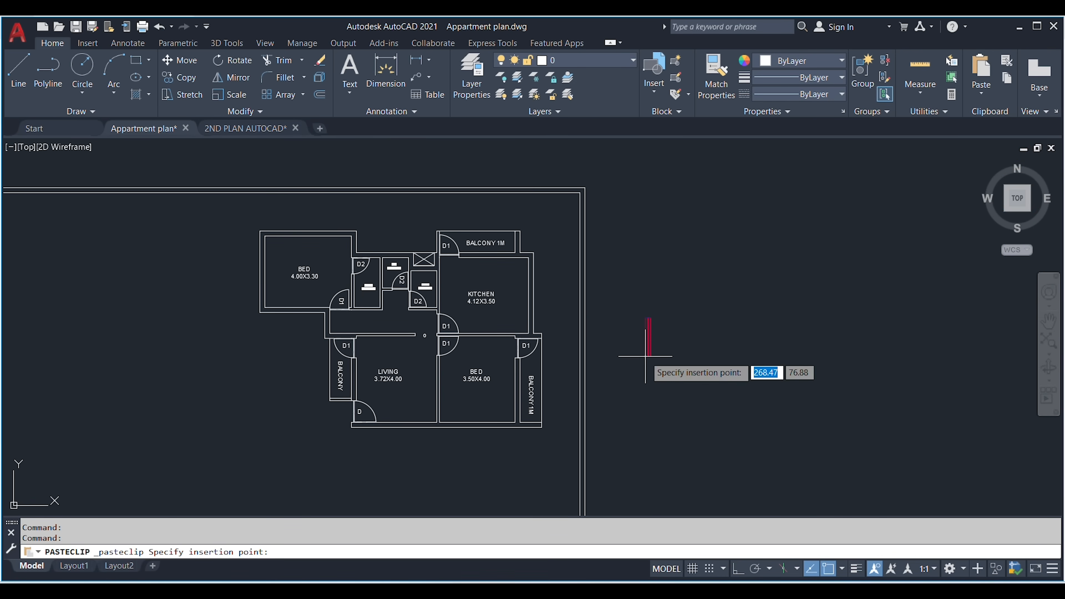
pyautogui.click(649, 331)
pyautogui.scroll(5, 652, 361)
pyautogui.press('Escape')
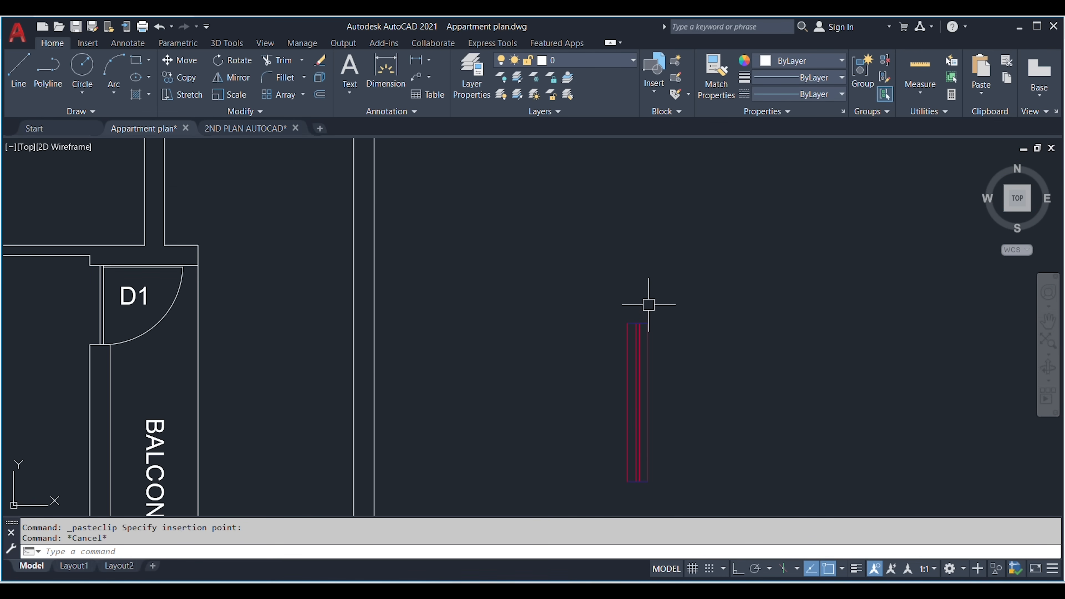
# Step: Delete the extra line at the pasted window's upper end and group the remaining window lines
pyautogui.click(638, 323)
pyautogui.press('Delete')
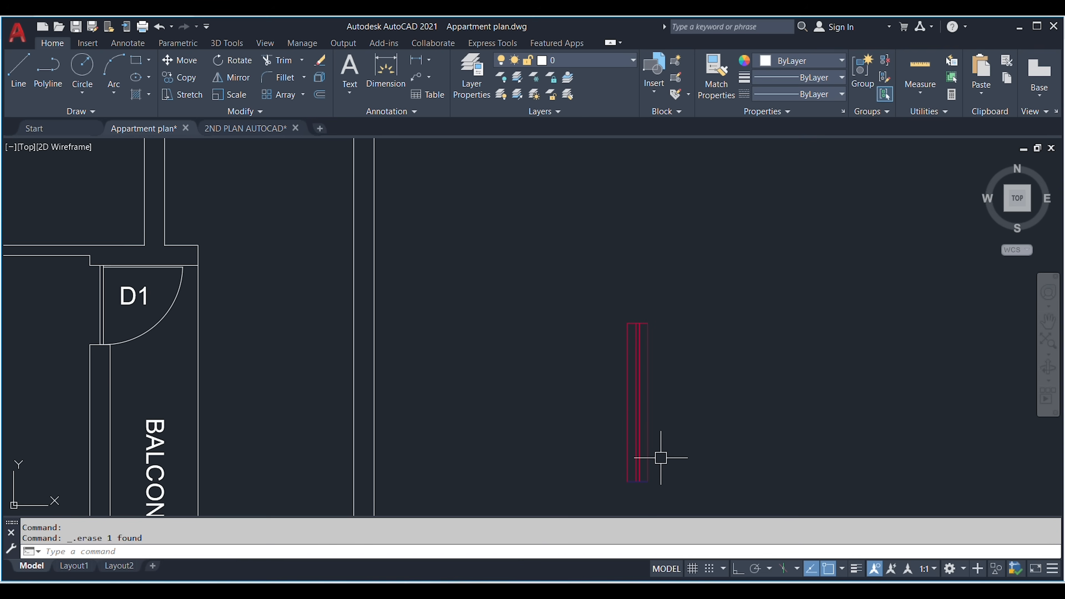
pyautogui.click(600, 296)
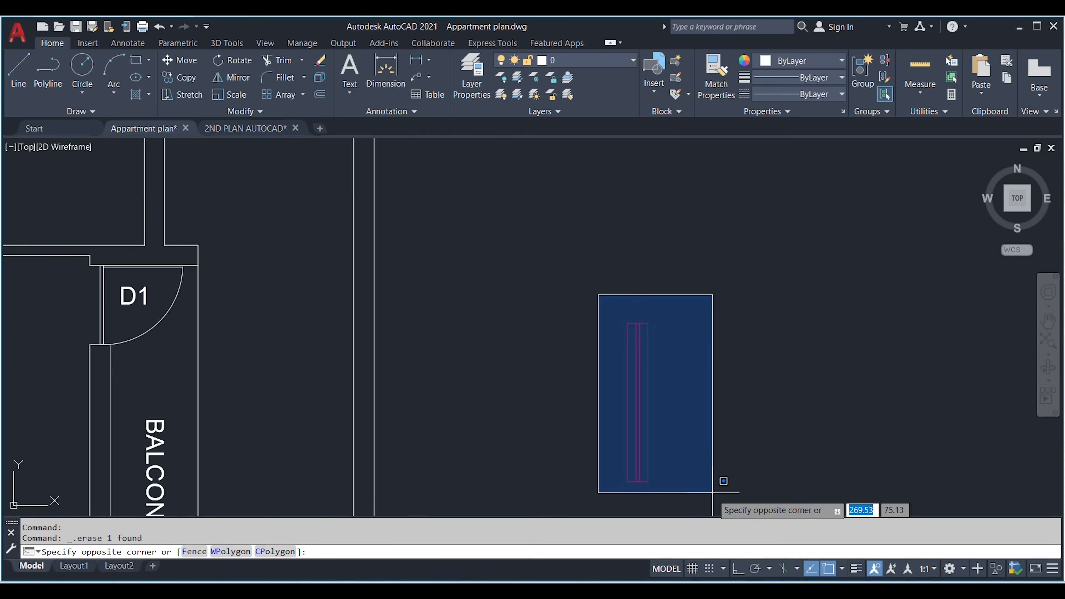
pyautogui.click(716, 495)
pyautogui.write('g')
pyautogui.press('Return')
pyautogui.scroll(-4, 725, 386)
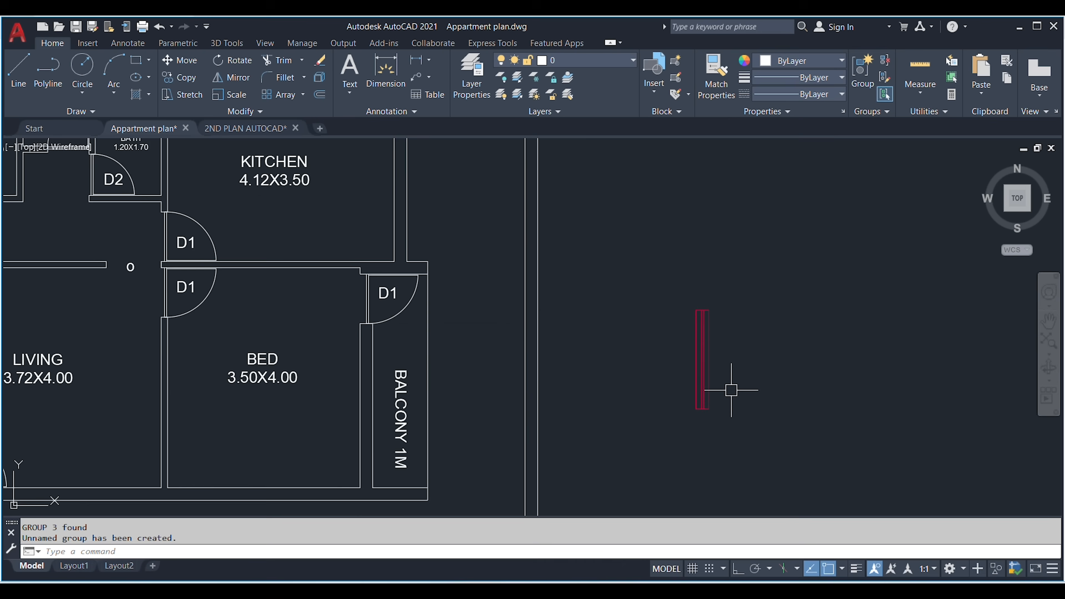
# Step: Copy the window group by its edge midpoint onto the wall between the 3.50X4.00 bedroom and BALCONY 1M
pyautogui.click(721, 378)
pyautogui.moveTo(739, 404); pyautogui.dragTo(783, 375, button='middle')
pyautogui.write('c')
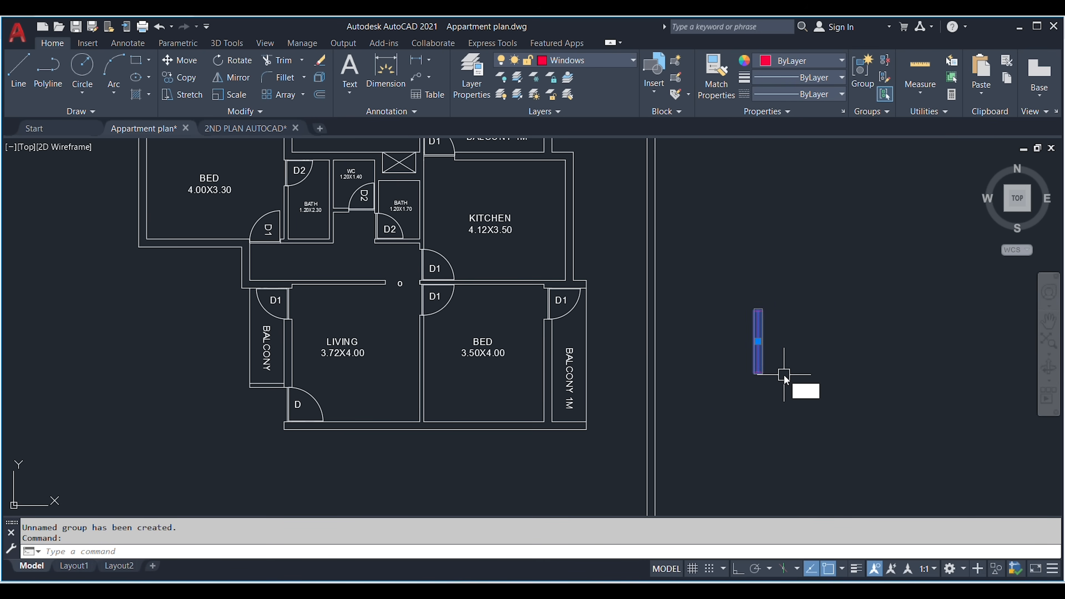
pyautogui.write('o')
pyautogui.press('Return')
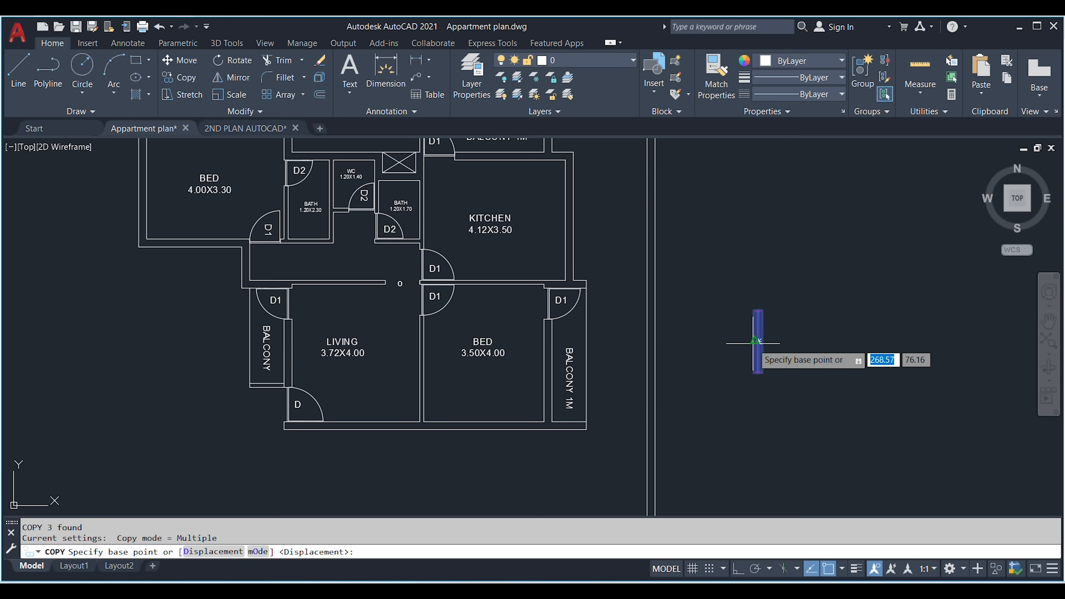
pyautogui.click(763, 333)
pyautogui.click(552, 362)
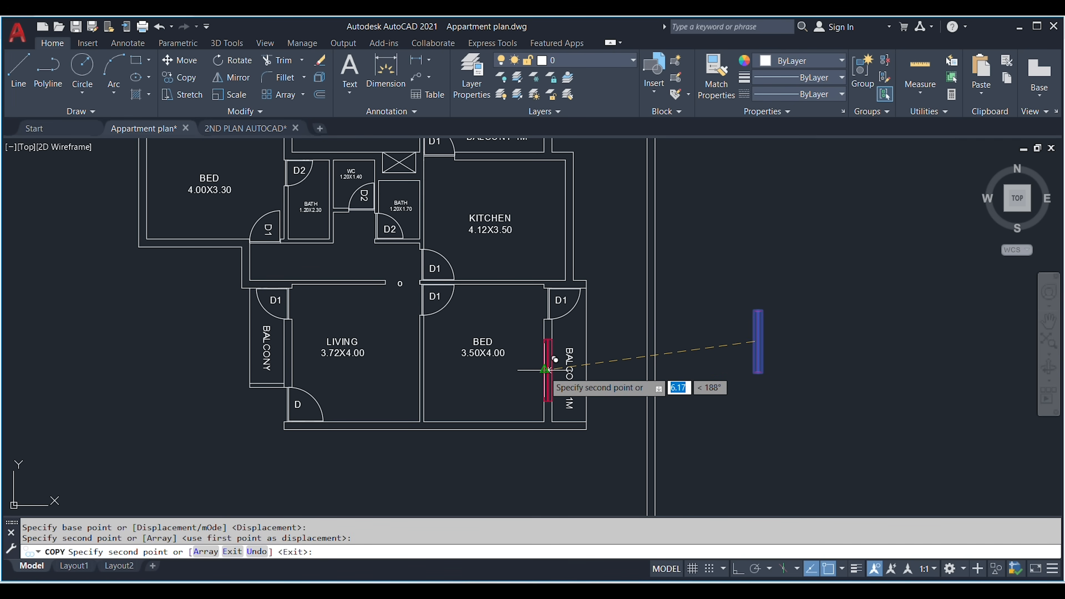
pyautogui.press('Escape')
# Step: Add a multiline text label "W" beside the new window, inside the 3.50X4.00 bedroom
pyautogui.moveTo(744, 416); pyautogui.dragTo(819, 417, button='middle')
pyautogui.scroll(2, 629, 390)
pyautogui.write('t')
pyautogui.press('Return')
pyautogui.click(586, 348)
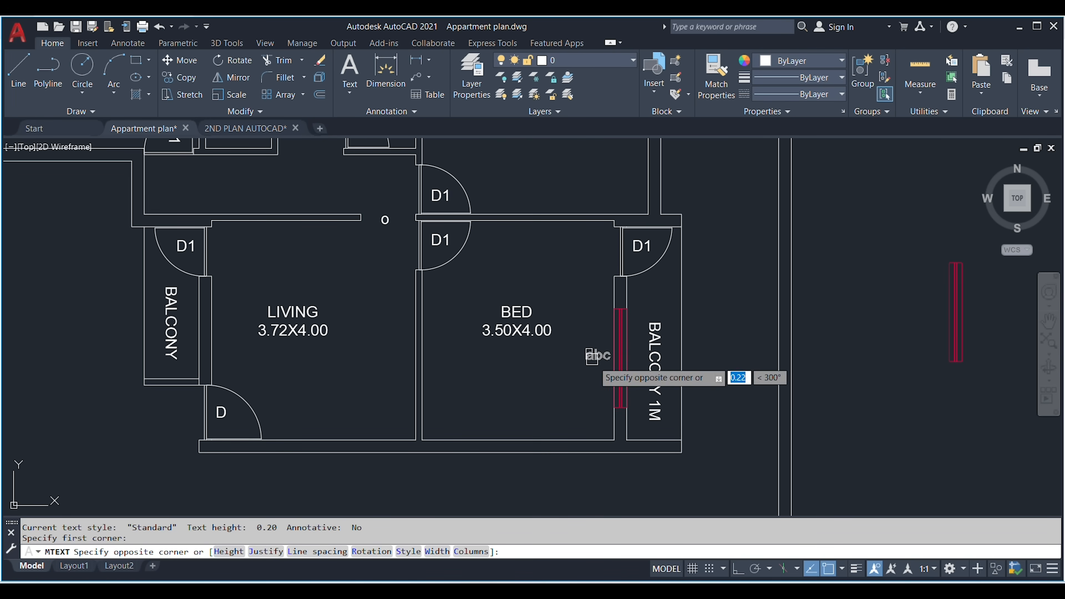
pyautogui.click(600, 367)
pyautogui.write('W')
pyautogui.click(718, 386)
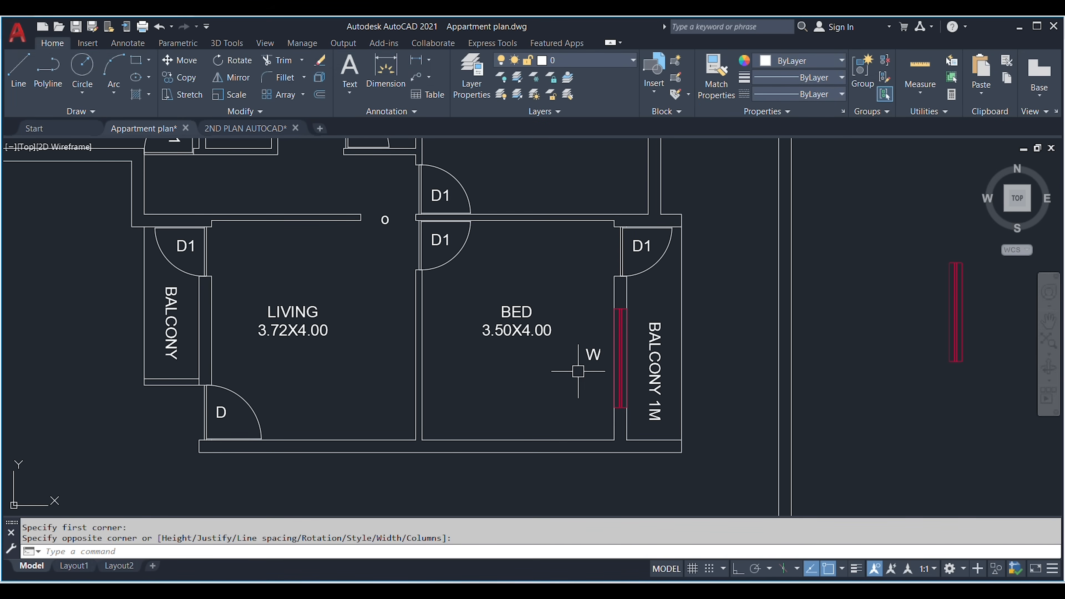
# Step: Delete the spare window group left outside the boundary wall
pyautogui.click(961, 382)
pyautogui.click(931, 338)
pyautogui.moveTo(918, 370); pyautogui.dragTo(803, 397, button='middle')
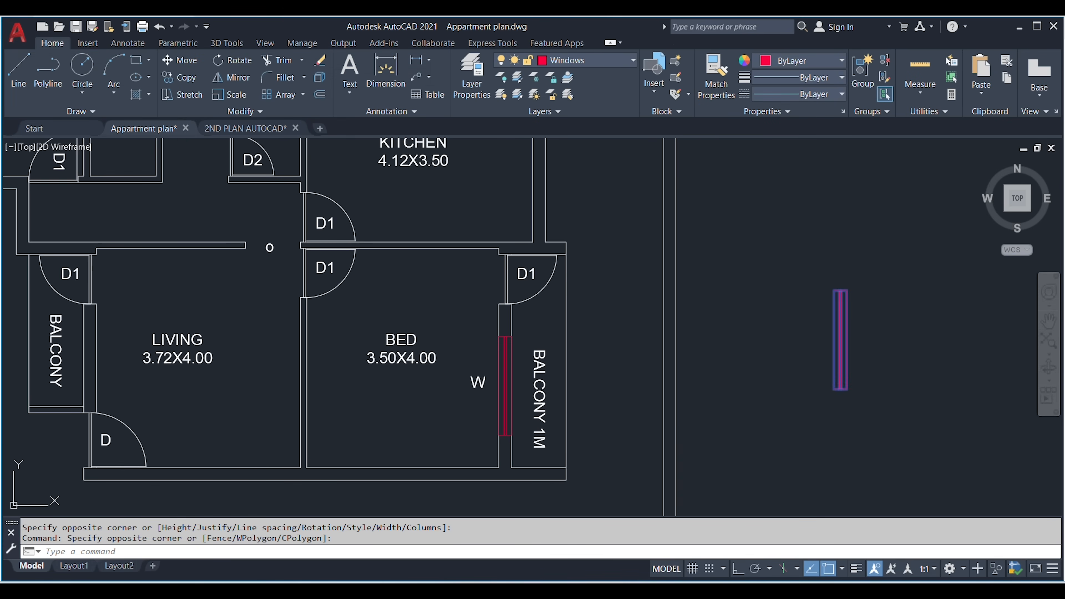
pyautogui.press('Delete')
pyautogui.scroll(-1, 753, 397)
pyautogui.scroll(-1, 755, 397)
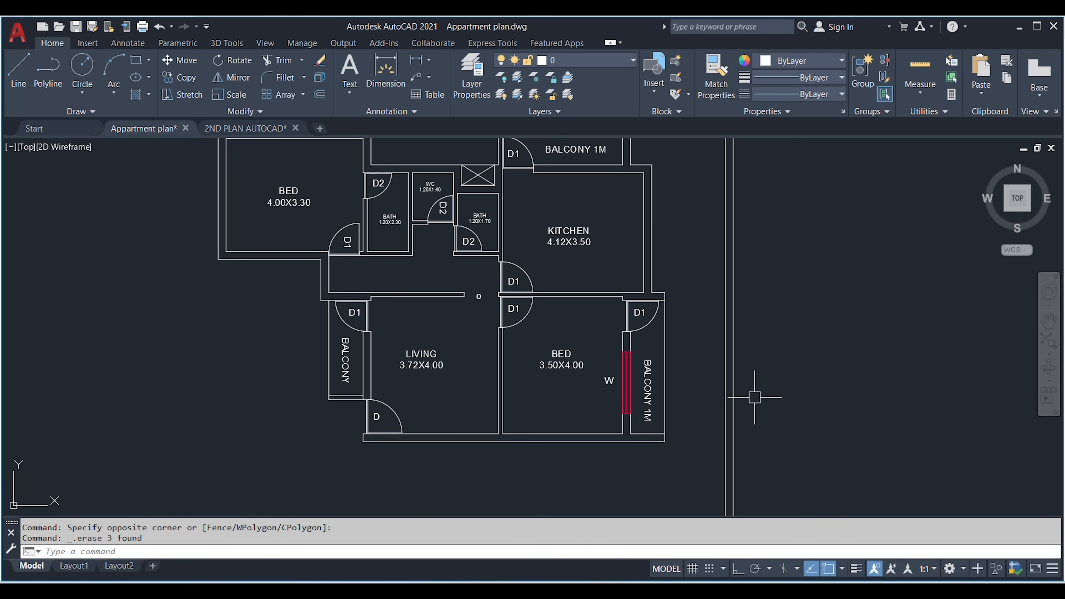
pyautogui.moveTo(645, 349); pyautogui.dragTo(653, 398, button='middle')
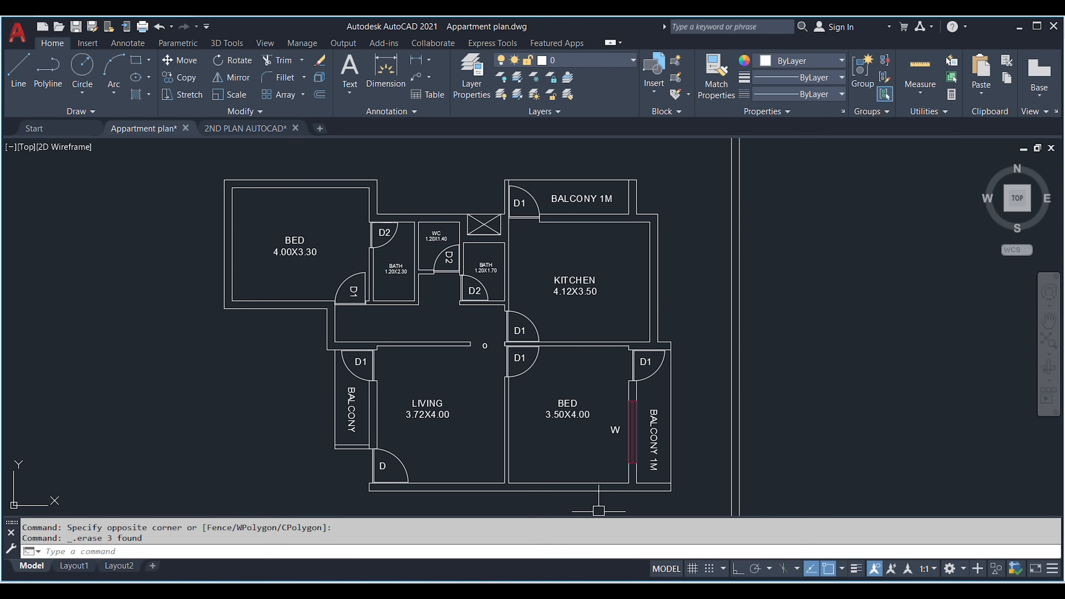
# Step: Check the windows in the reference PDF and copy the ground floor living room's W1 window from 2ND PLAN AUTOCAD.dwg
pyautogui.hotkey('alt', 'Tab')
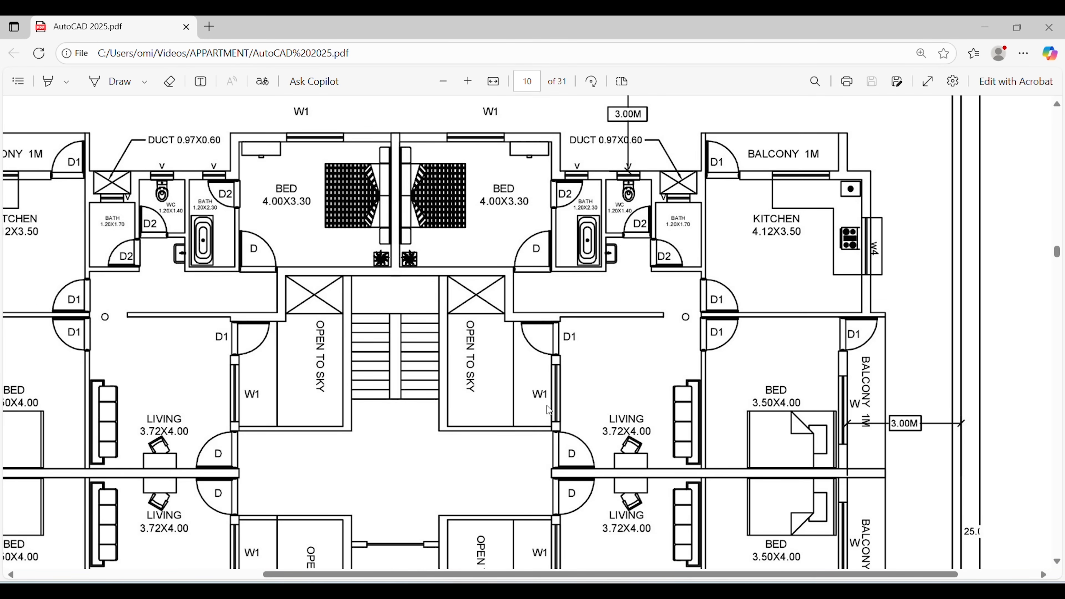
pyautogui.click(686, 596)
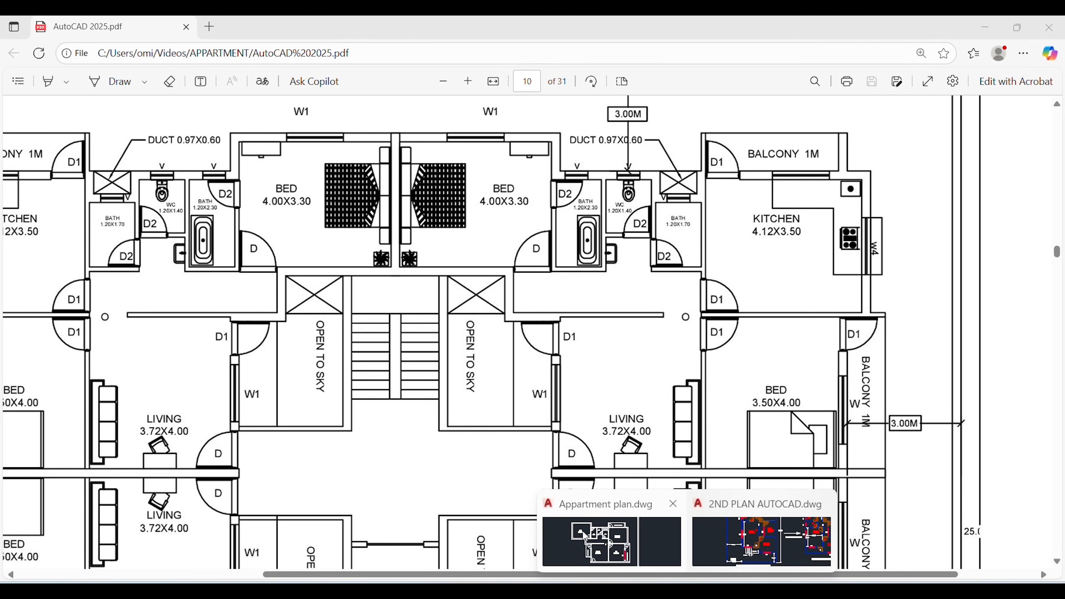
pyautogui.click(608, 535)
pyautogui.click(247, 128)
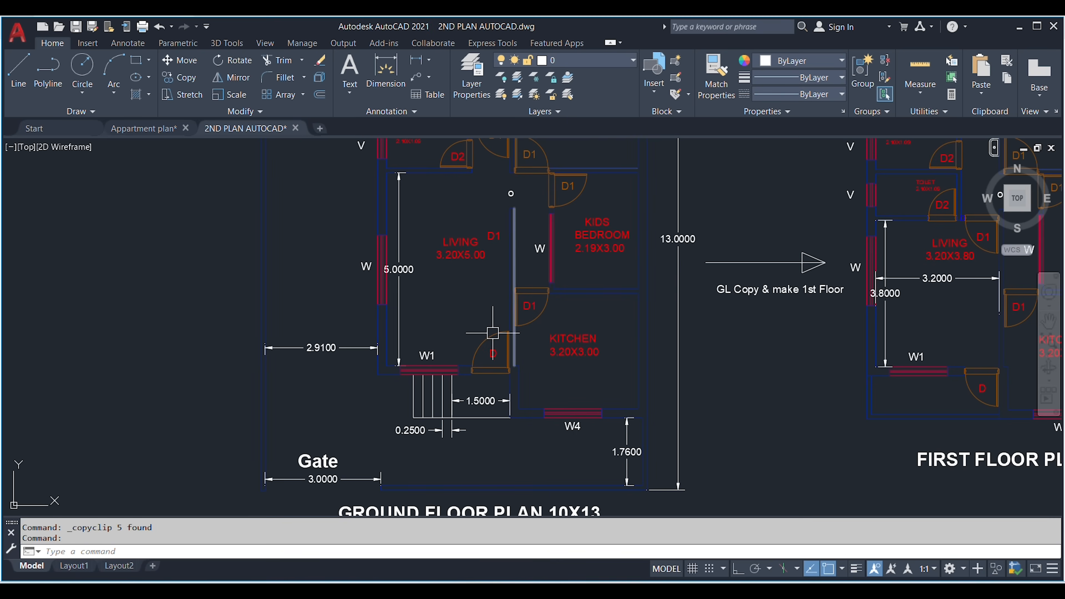
pyautogui.scroll(6, 387, 359)
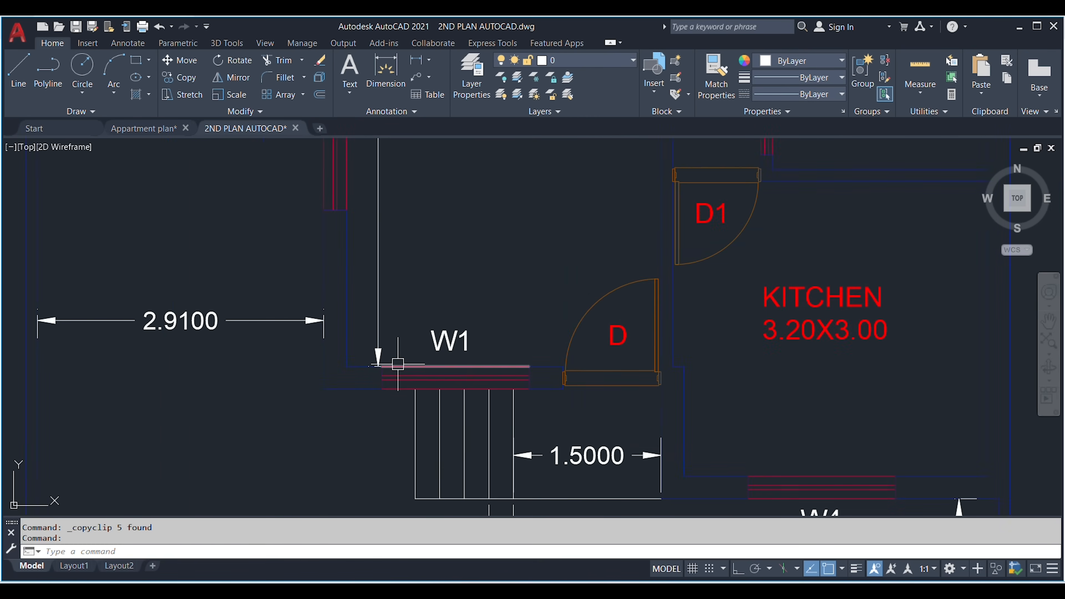
pyautogui.click(316, 349)
pyautogui.click(738, 439)
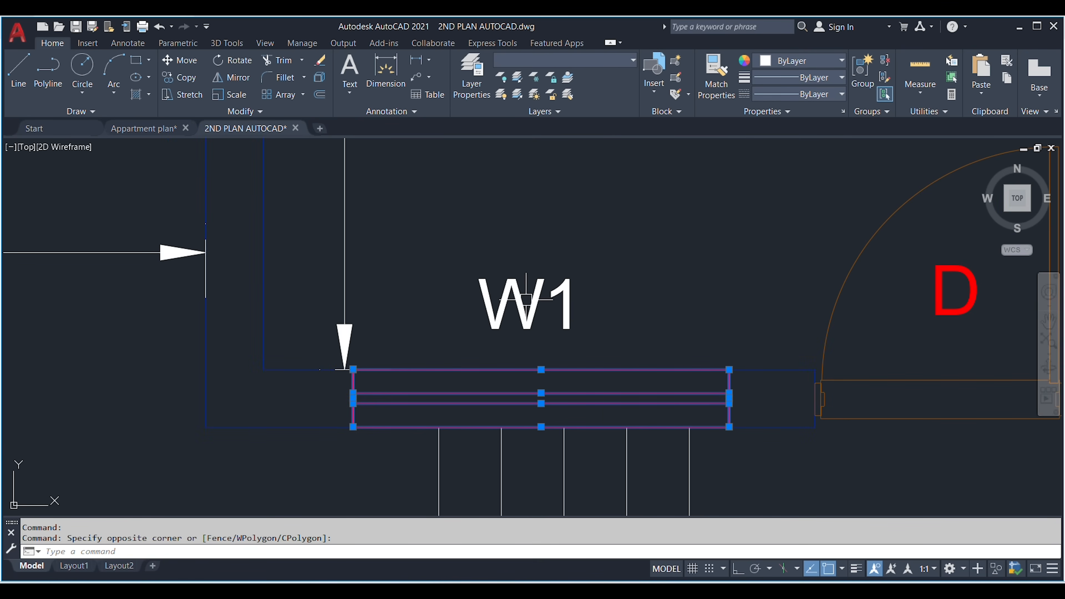
pyautogui.hotkey('ctrl', 'c')
# Step: Paste the W1 window into Appartment plan.dwg in the empty area outside the boundary wall
pyautogui.click(142, 128)
pyautogui.hotkey('ctrl', 'v')
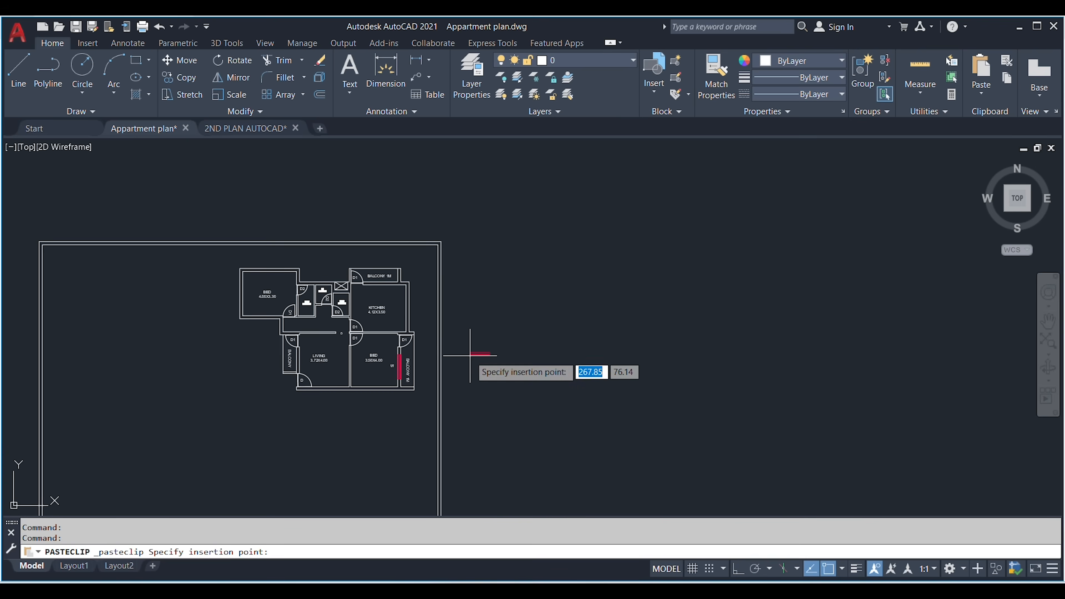
pyautogui.click(470, 356)
pyautogui.scroll(6, 472, 354)
pyautogui.press('Escape')
# Step: Delete the wall line at one end of the pasted W1 window and group its remaining lines
pyautogui.click(466, 356)
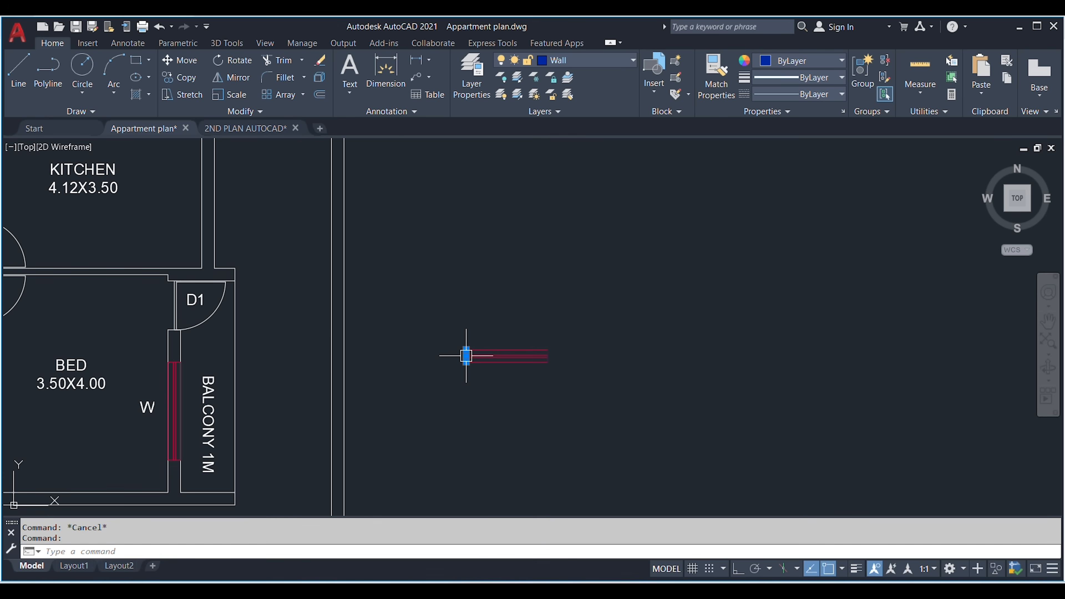
pyautogui.press('Delete')
pyautogui.click(451, 321)
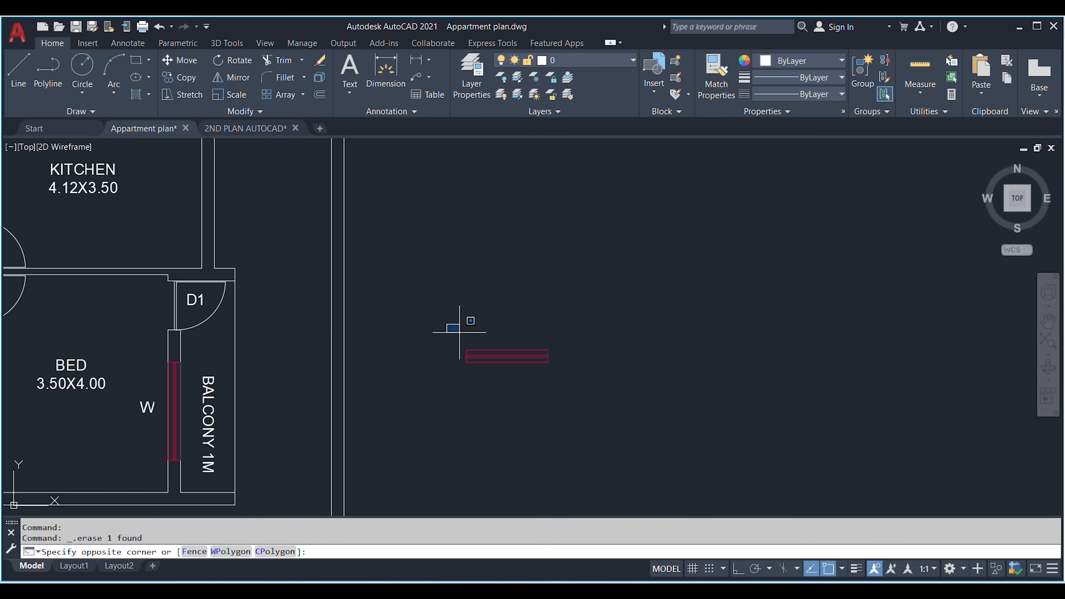
pyautogui.click(602, 405)
pyautogui.write('g')
pyautogui.press('Return')
# Step: Move the grouped W1 window from outside the boundary onto the middle of the 4.00X3.30 bedroom's upper wall
pyautogui.moveTo(561, 378); pyautogui.dragTo(681, 403, button='middle')
pyautogui.write('m')
pyautogui.press('Return')
pyautogui.click(618, 381)
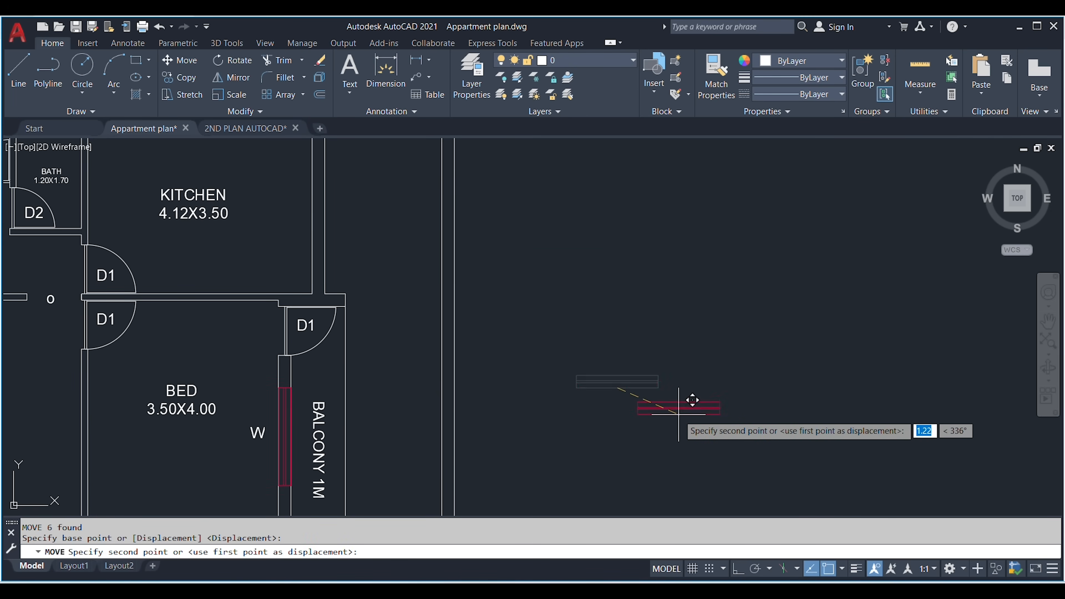
pyautogui.scroll(-4, 678, 413)
pyautogui.scroll(2, 367, 294)
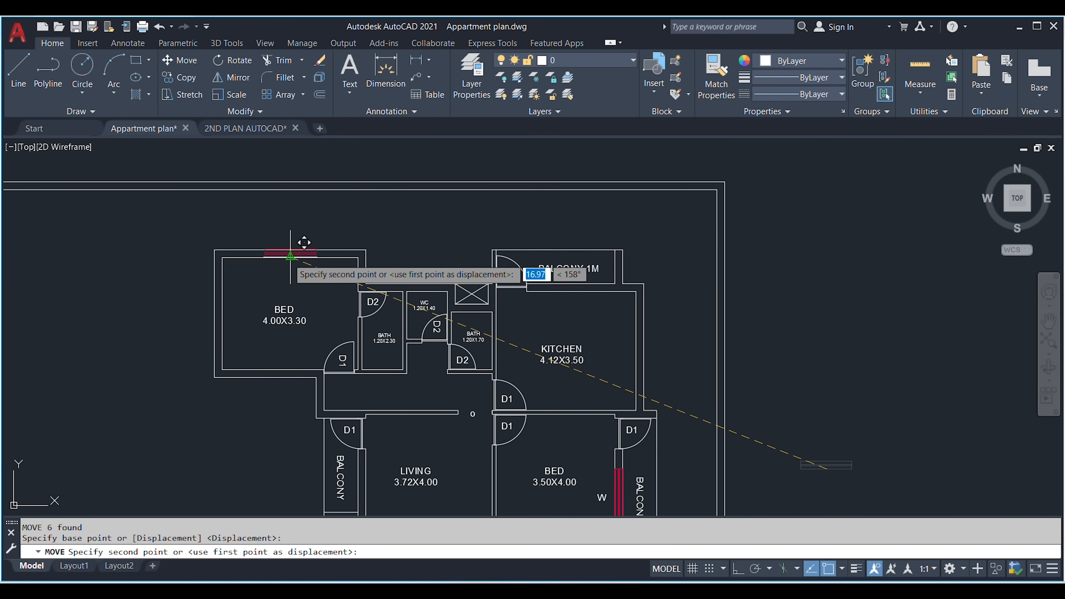
pyautogui.click(288, 257)
# Step: Copy the bedroom's upper-wall window into the empty area beside the living room balcony
pyautogui.click(298, 251)
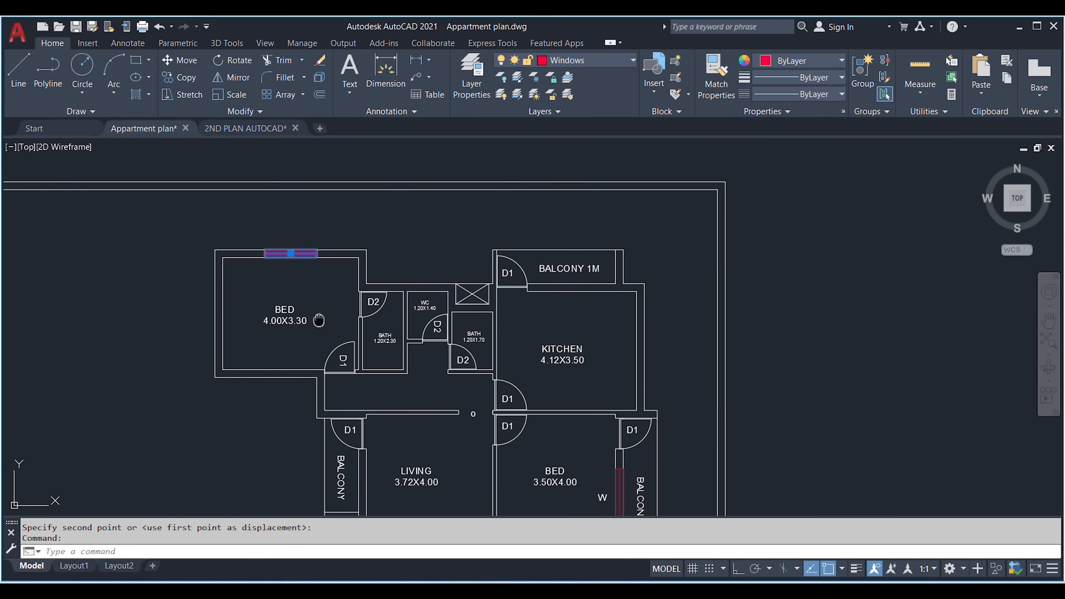
pyautogui.moveTo(318, 320); pyautogui.dragTo(378, 283, button='middle')
pyautogui.write('o')
pyautogui.press('Return')
pyautogui.click(367, 247)
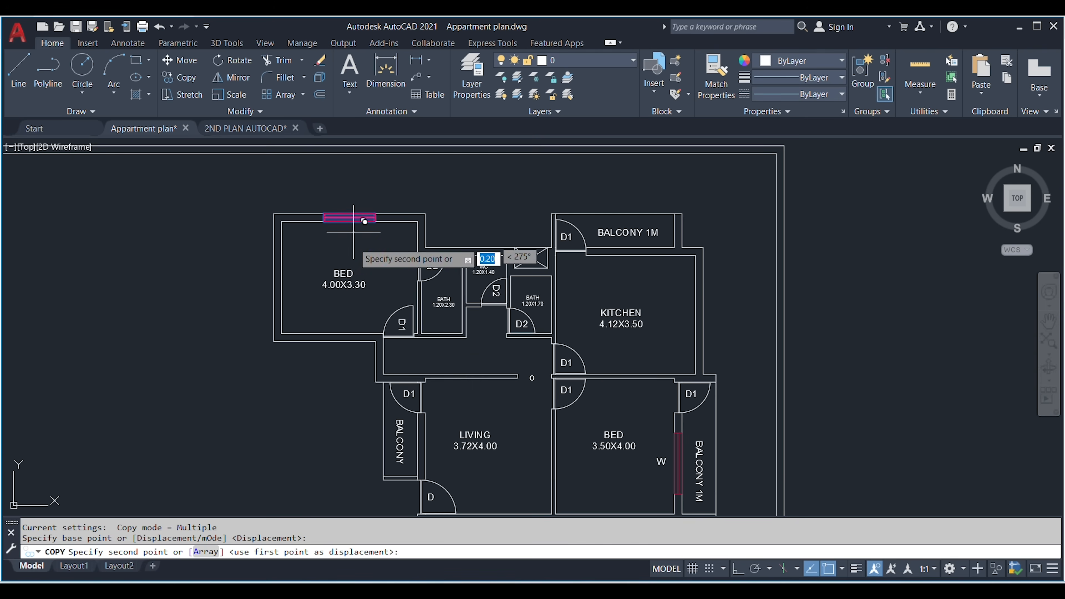
pyautogui.click(328, 461)
pyautogui.press('Escape')
# Step: Rotate the copied window to vertical with ortho mode on
pyautogui.click(328, 460)
pyautogui.click(295, 430)
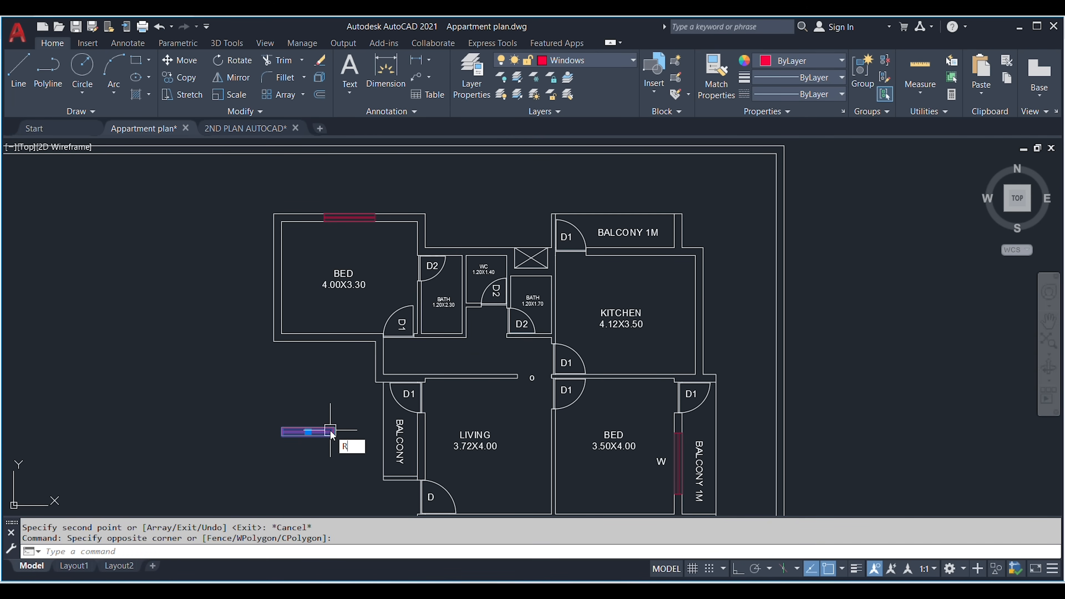
pyautogui.write('RO')
pyautogui.press('Return')
pyautogui.click(313, 436)
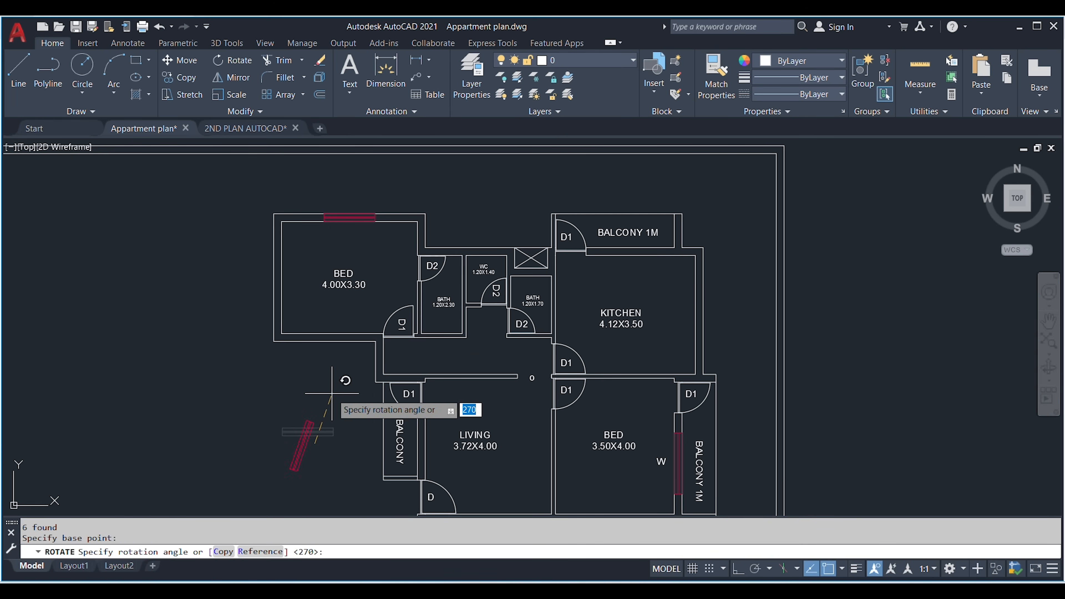
pyautogui.press('F8')
pyautogui.click(311, 382)
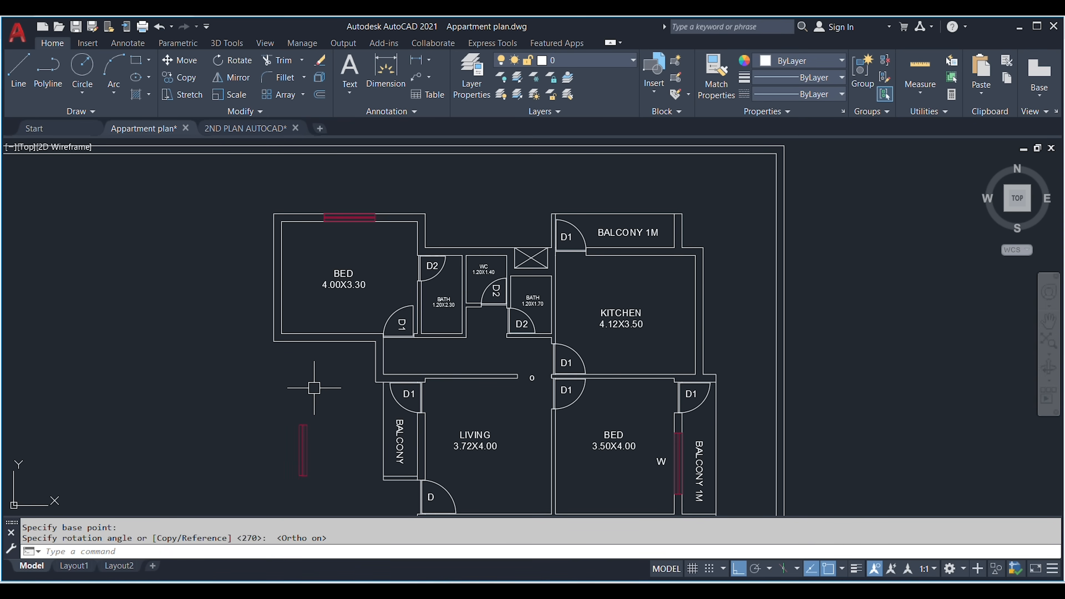
# Step: Move the vertical window by its side midpoint into the wall between the living room and its balcony
pyautogui.scroll(2, 337, 457)
pyautogui.click(353, 451)
pyautogui.click(274, 441)
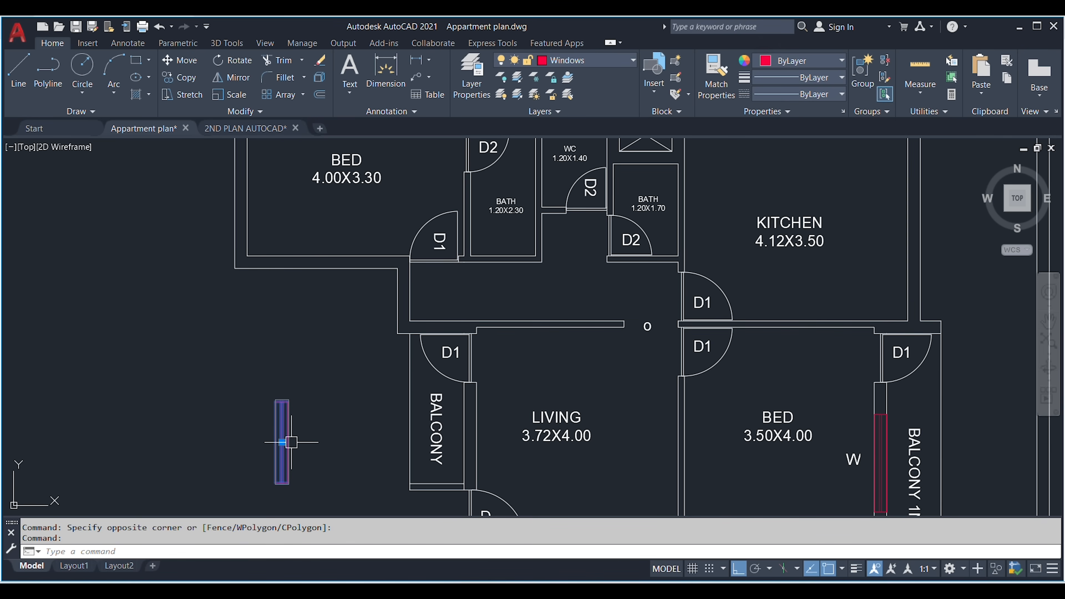
pyautogui.write('m')
pyautogui.press('Return')
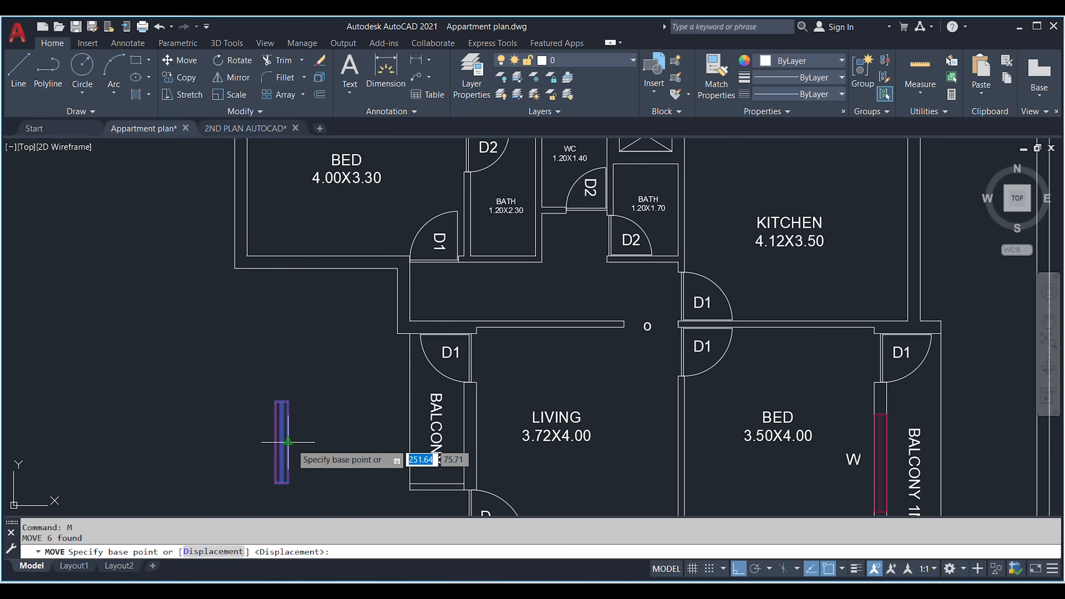
pyautogui.click(286, 442)
pyautogui.click(476, 442)
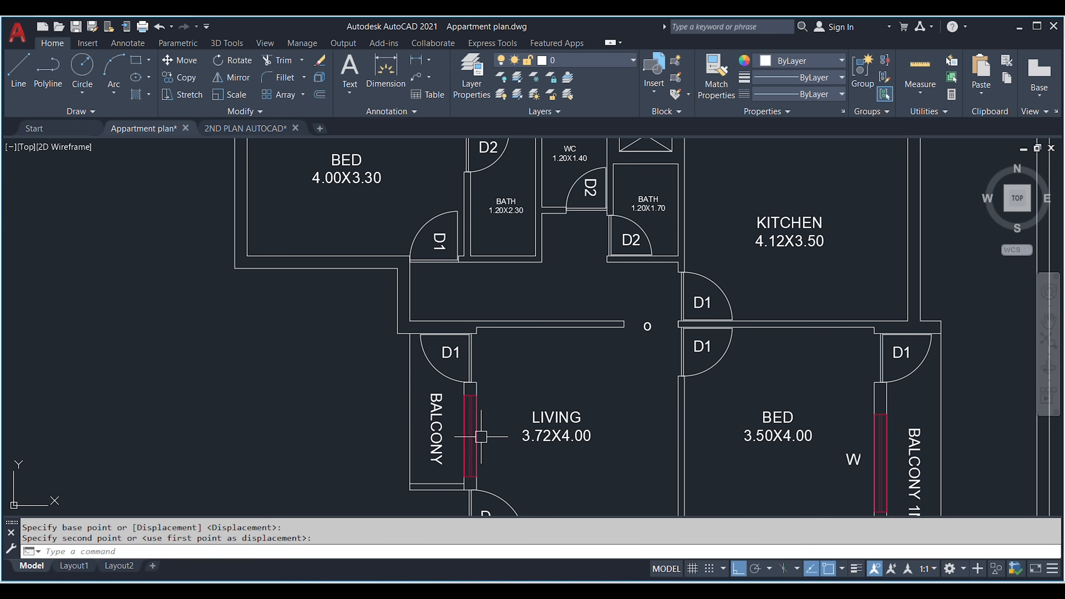
pyautogui.moveTo(524, 461); pyautogui.dragTo(426, 434, button='middle')
pyautogui.scroll(-4, 426, 435)
pyautogui.press('Escape')
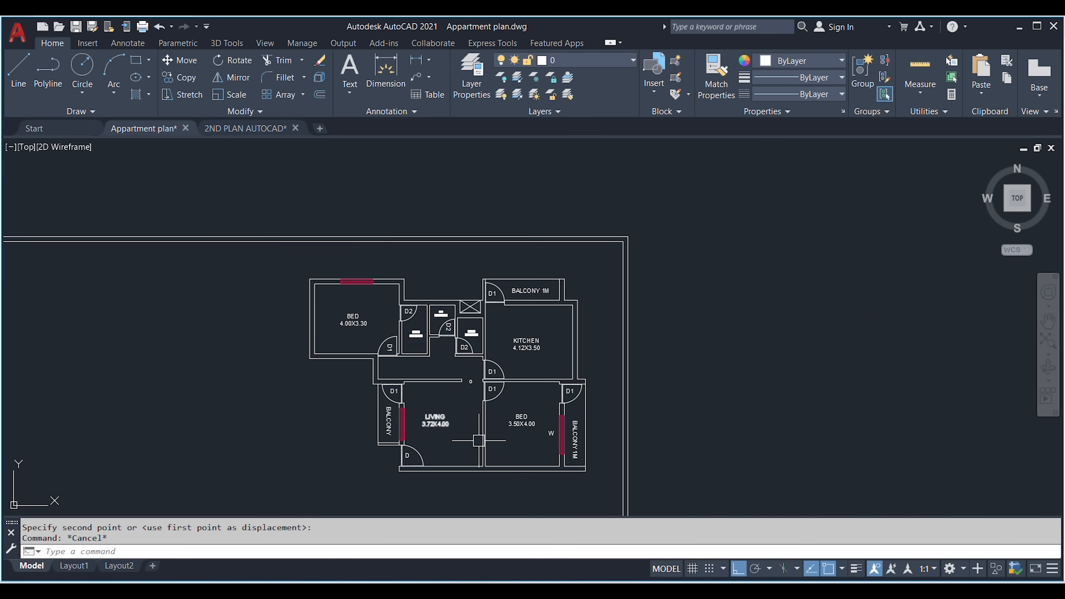
# Step: Add the multiline text label W1 above the 4.00X3.30 bedroom's upper-wall window
pyautogui.scroll(4, 533, 440)
pyautogui.scroll(-5, 533, 440)
pyautogui.scroll(8, 335, 365)
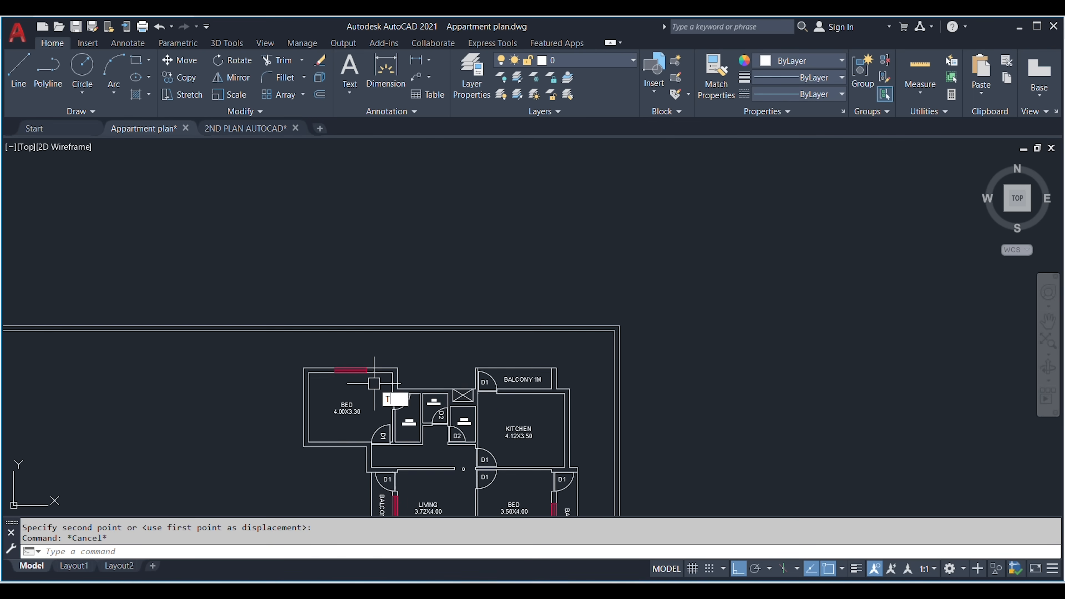
pyautogui.write('t')
pyautogui.press('Return')
pyautogui.click(318, 363)
pyautogui.click(370, 390)
pyautogui.write('W1')
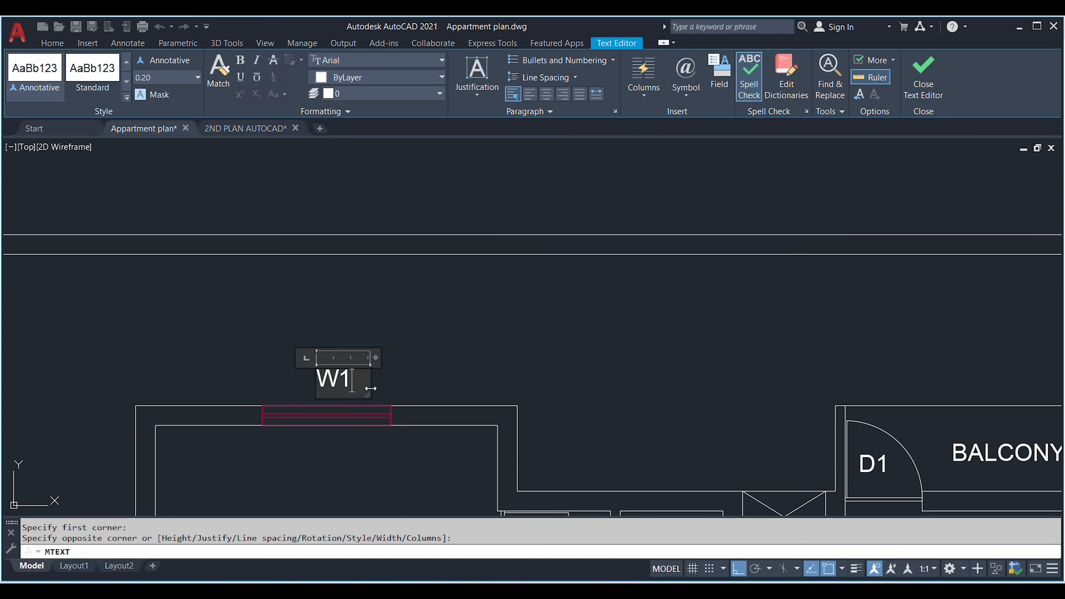
pyautogui.click(464, 362)
# Step: Add the multiline text label W1 inside the living room beside its balcony-side window
pyautogui.scroll(-5, 463, 362)
pyautogui.scroll(8, 535, 360)
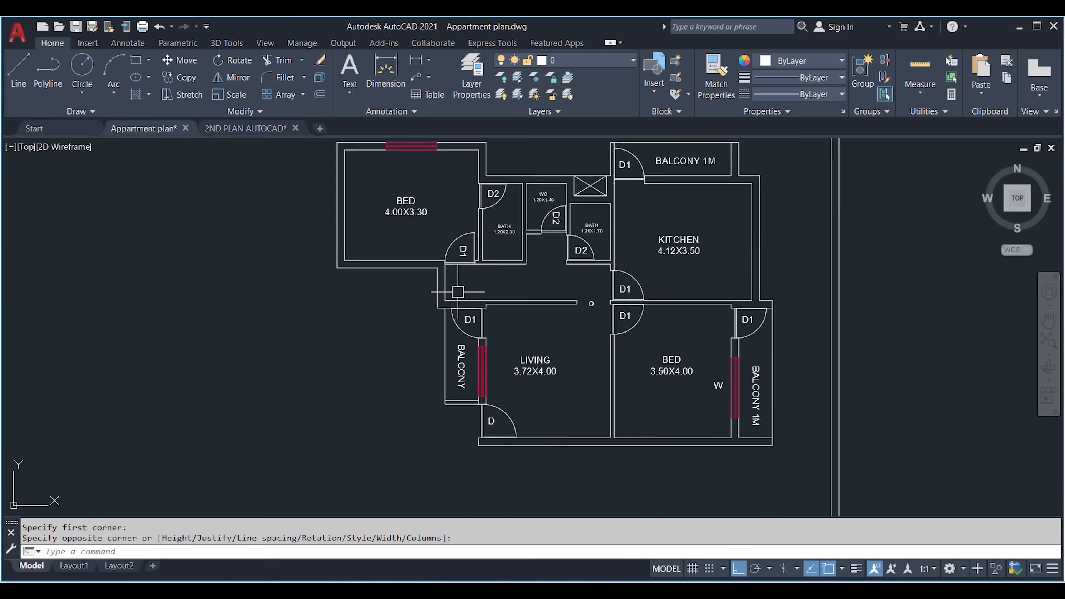
pyautogui.write('t')
pyautogui.press('Return')
pyautogui.click(553, 359)
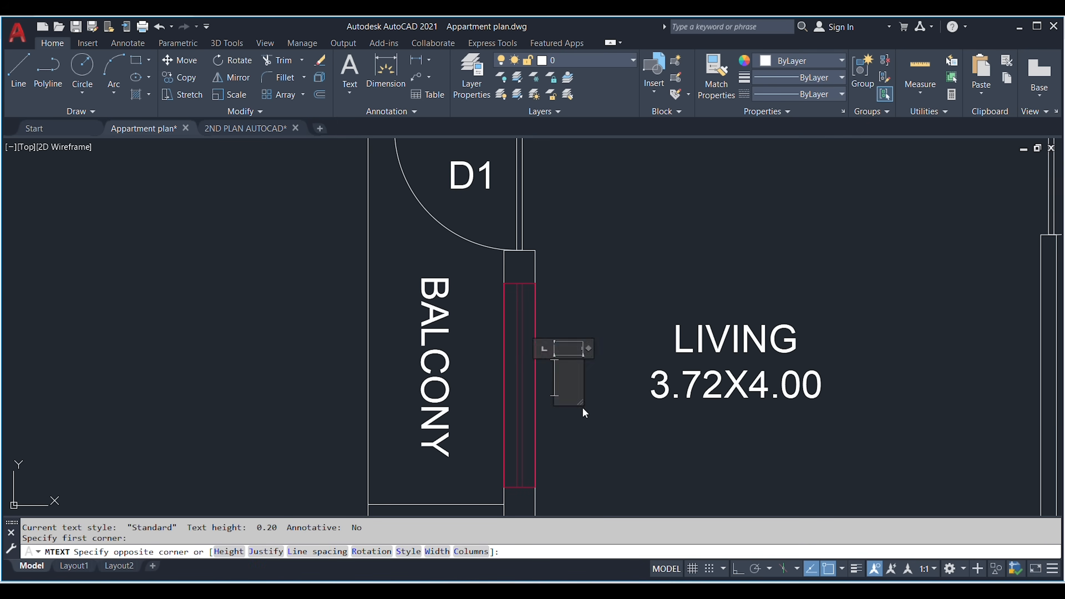
pyautogui.click(583, 406)
pyautogui.write('W1')
pyautogui.click(598, 419)
# Step: Move the LIVING 3.72X4.00 label about 0.44 horizontally, away from the W1 label
pyautogui.scroll(-6, 532, 362)
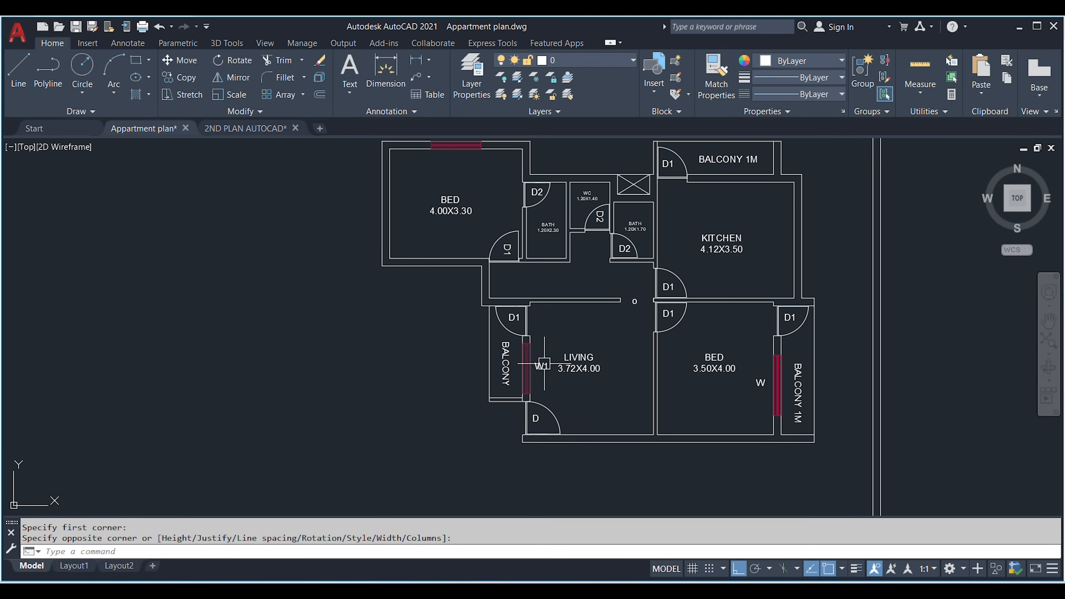
pyautogui.scroll(2, 588, 371)
pyautogui.click(617, 392)
pyautogui.click(588, 357)
pyautogui.write('m')
pyautogui.press('Return')
pyautogui.click(579, 411)
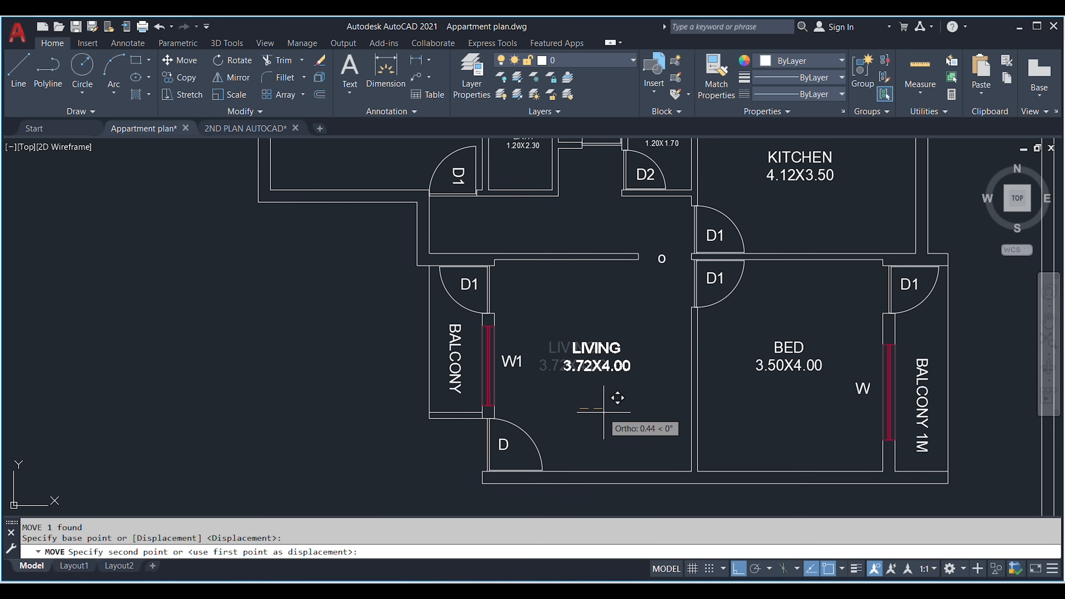
pyautogui.click(604, 412)
pyautogui.press('Escape')
# Step: Switch to 2ND PLAN AUTOCAD.dwg and copy the W4 kitchen window of the first floor plan to the clipboard
pyautogui.scroll(-5, 628, 410)
pyautogui.moveTo(739, 399); pyautogui.dragTo(670, 406, button='middle')
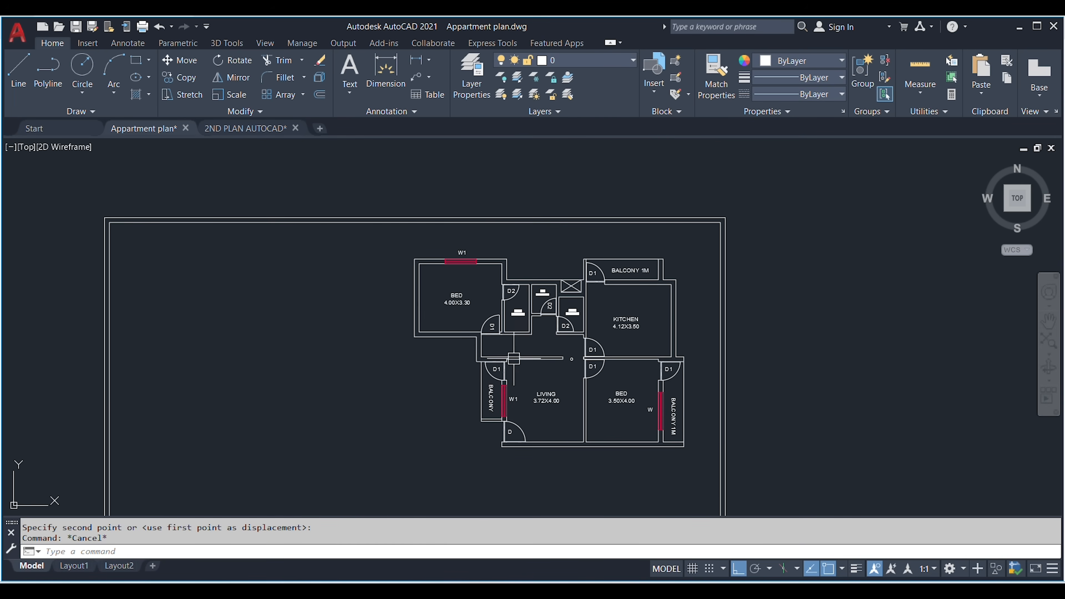
pyautogui.scroll(2, 688, 317)
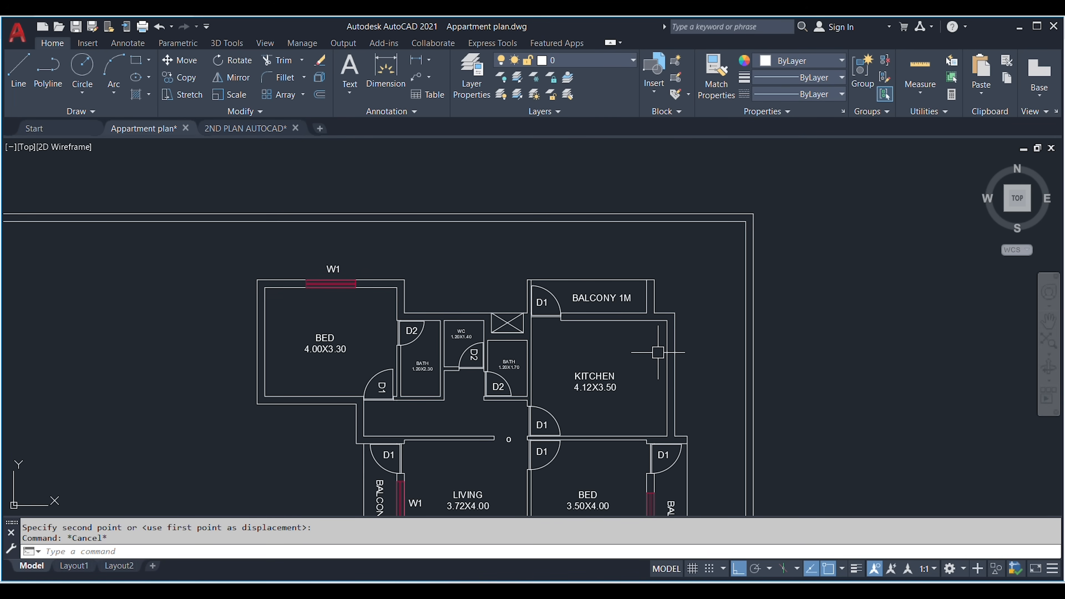
pyautogui.click(268, 129)
pyautogui.scroll(-8, 824, 359)
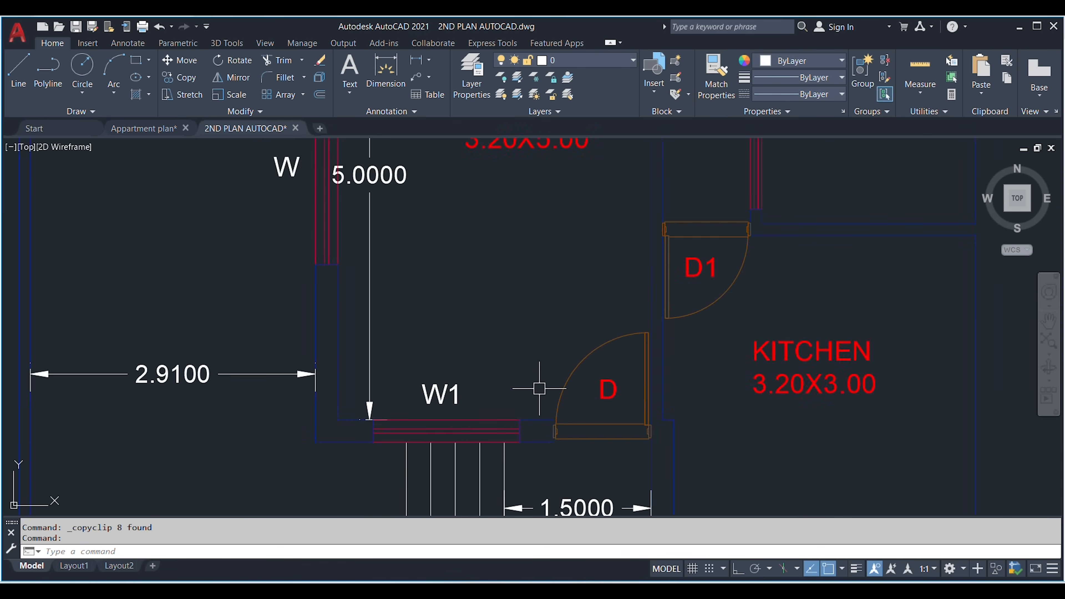
pyautogui.scroll(4, 492, 302)
pyautogui.moveTo(624, 447); pyautogui.dragTo(688, 309, button='middle')
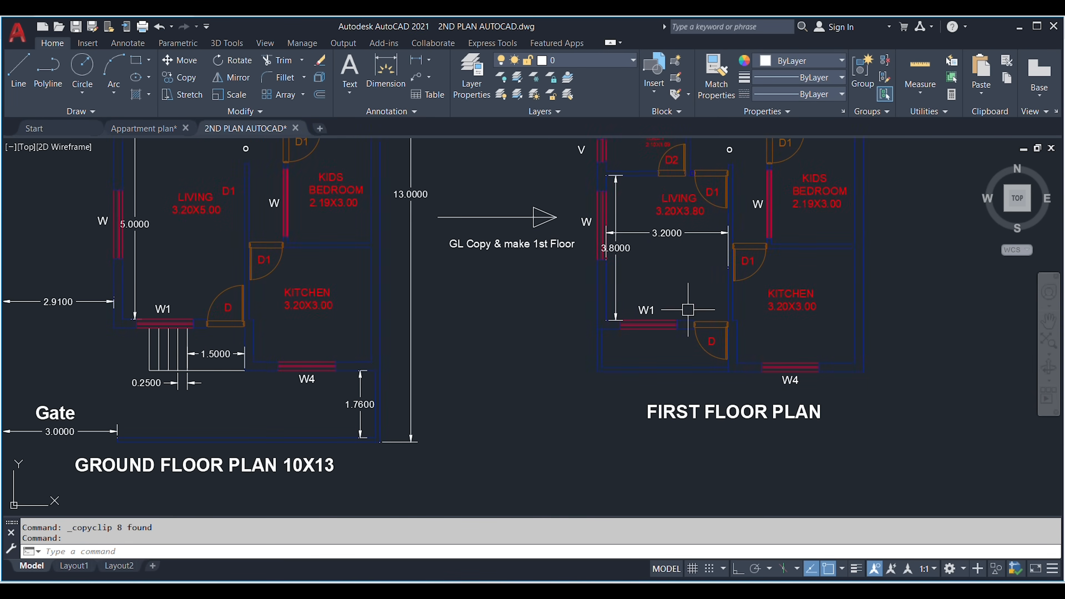
pyautogui.scroll(4, 806, 386)
pyautogui.moveTo(806, 380); pyautogui.dragTo(721, 398, button='middle')
pyautogui.click(603, 350)
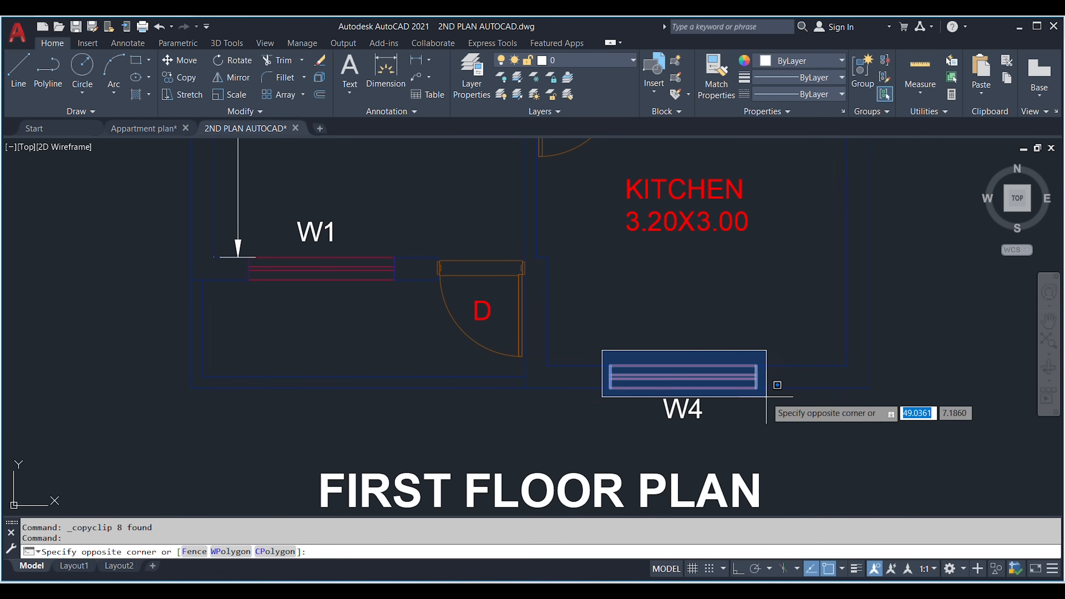
pyautogui.click(774, 392)
pyautogui.hotkey('ctrl', 'c')
# Step: Paste the W4 window into Appartment plan.dwg in the empty area outside the boundary wall
pyautogui.click(146, 131)
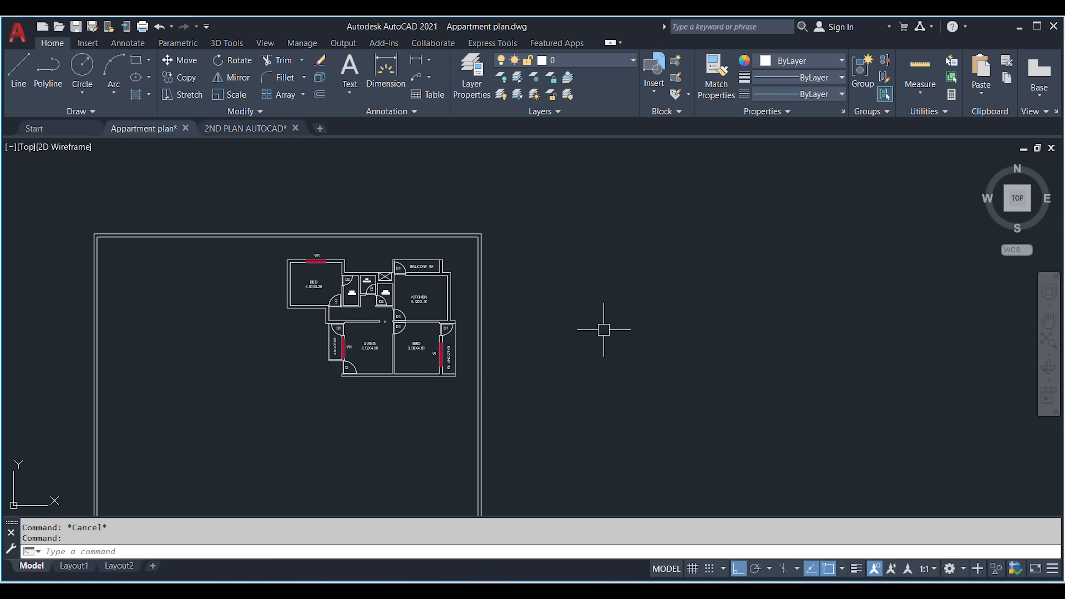
pyautogui.hotkey('ctrl', 'v')
pyautogui.scroll(6, 504, 335)
pyautogui.press('Escape')
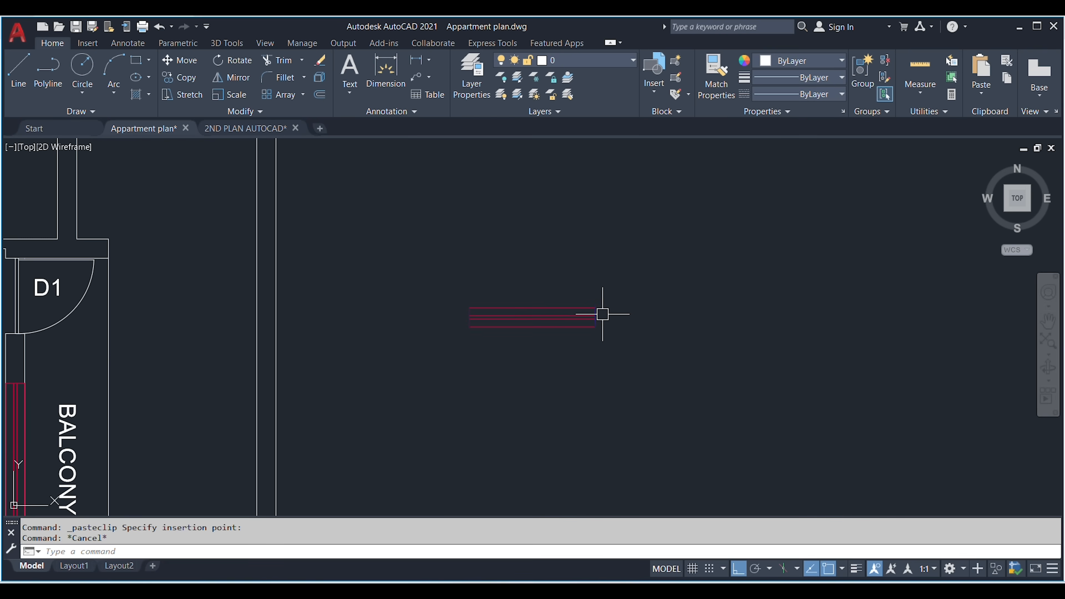
# Step: Delete the wall lines at both ends of the pasted W4 window and group its remaining lines
pyautogui.click(597, 312)
pyautogui.press('Delete')
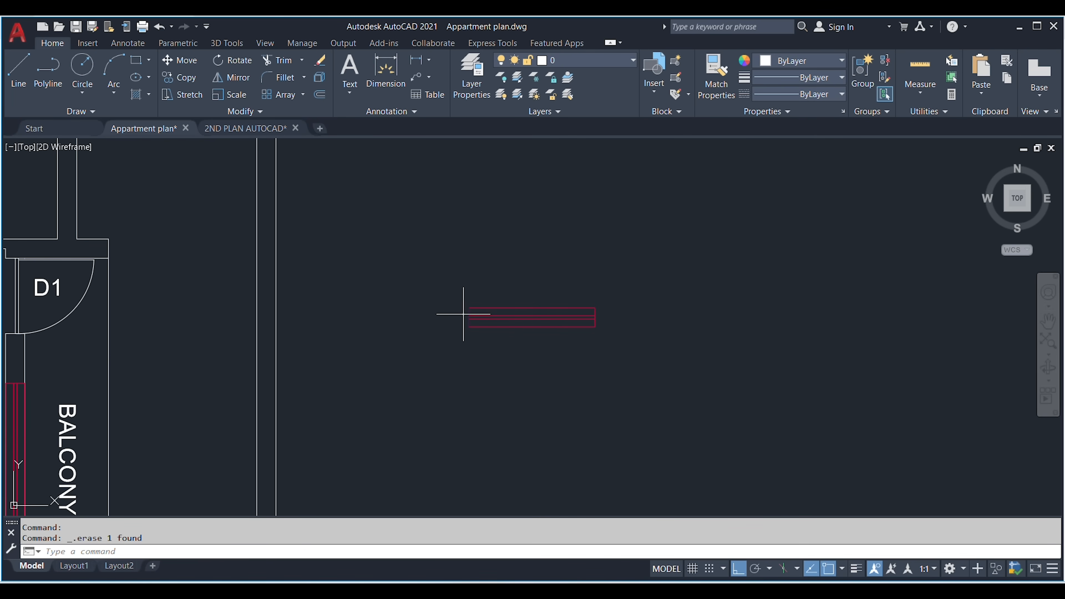
pyautogui.click(470, 316)
pyautogui.click(438, 286)
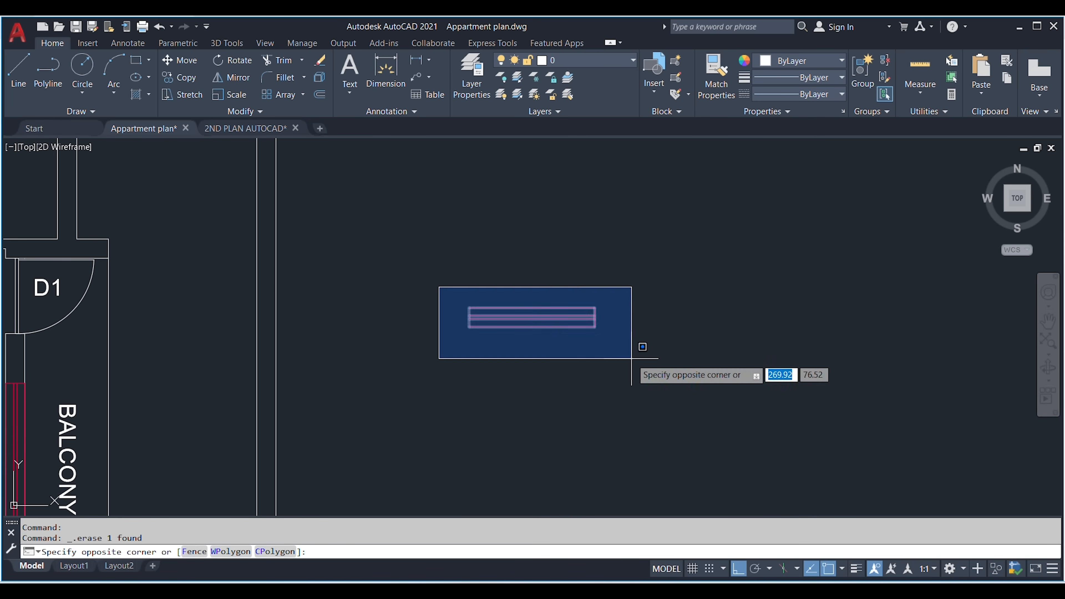
pyautogui.click(631, 359)
pyautogui.press('Return')
# Step: Check the kitchen windows in the reference PDF and move the grouped window onto the wall between the kitchen and BALCONY 1M
pyautogui.click(706, 279)
pyautogui.click(528, 355)
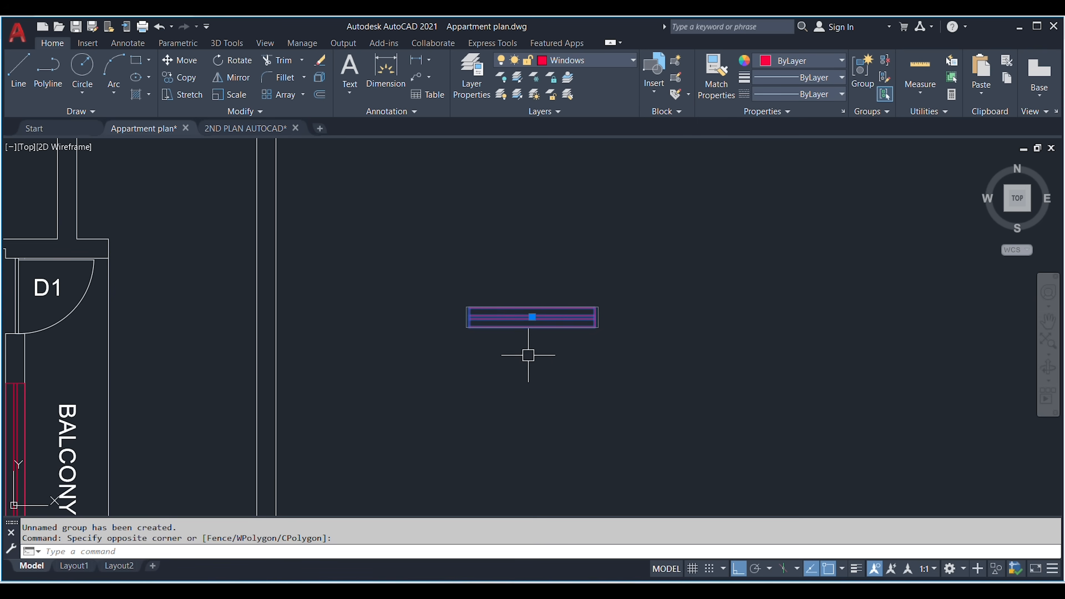
pyautogui.scroll(-6, 549, 360)
pyautogui.moveTo(544, 360); pyautogui.dragTo(676, 392, button='middle')
pyautogui.scroll(2, 676, 393)
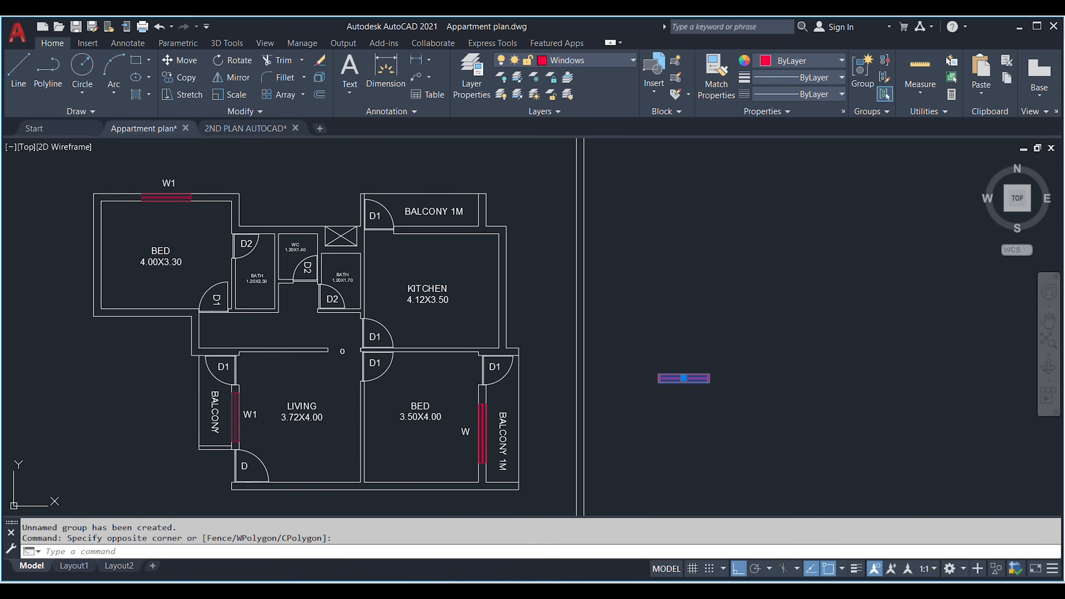
pyautogui.scroll(1, 609, 363)
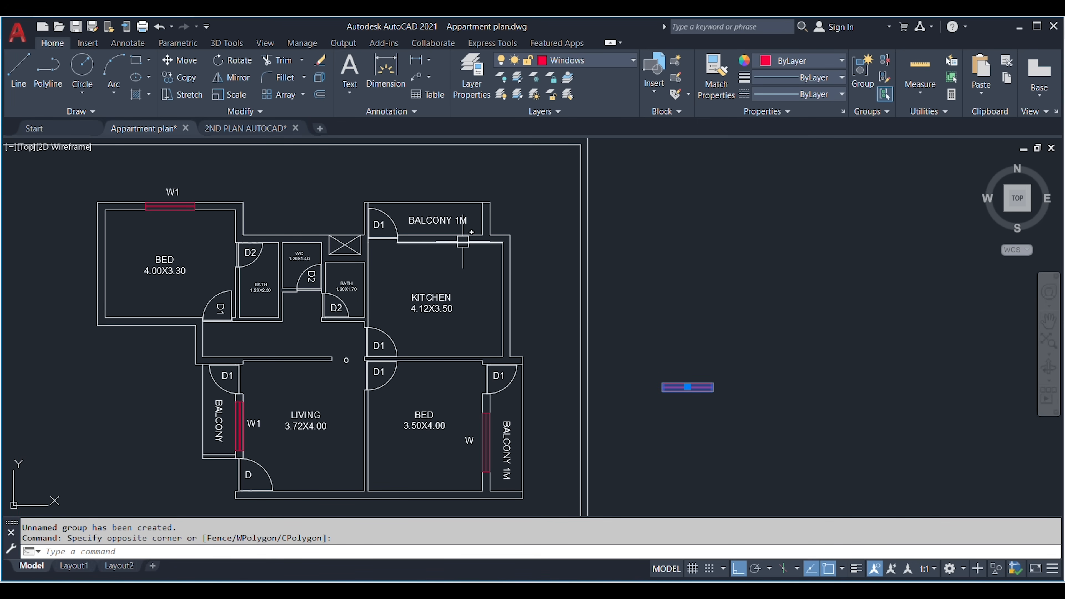
pyautogui.click(595, 591)
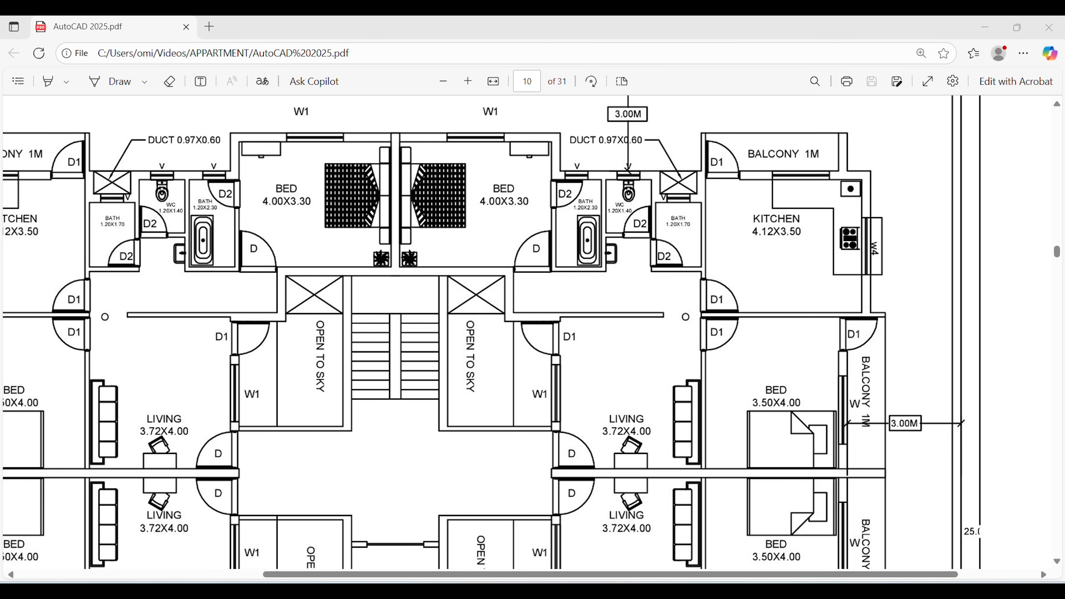
pyautogui.moveTo(686, 590)
pyautogui.click(720, 549)
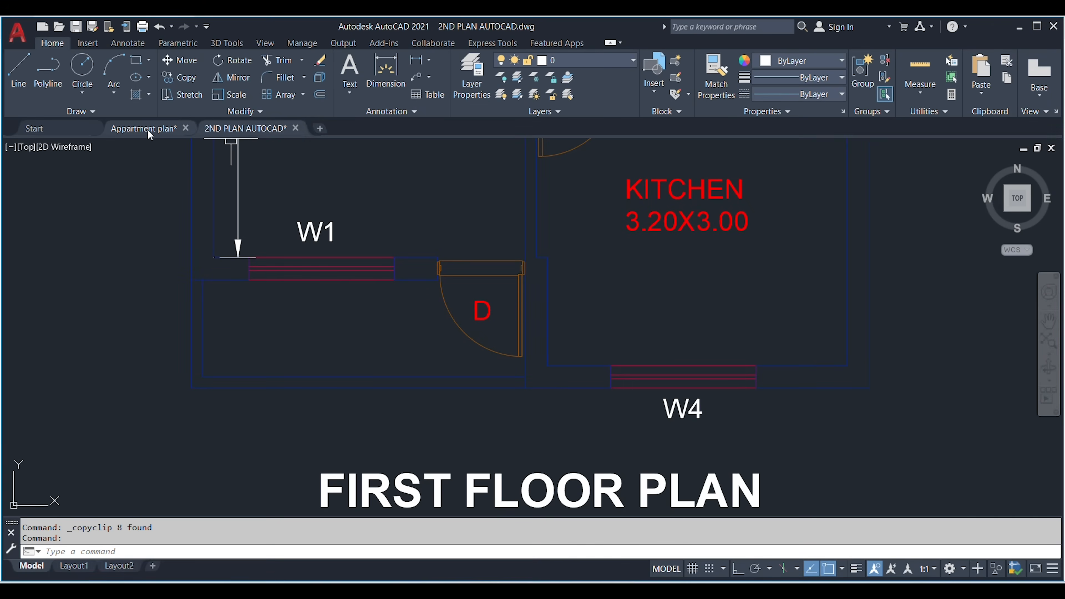
pyautogui.click(145, 129)
pyautogui.scroll(2, 700, 269)
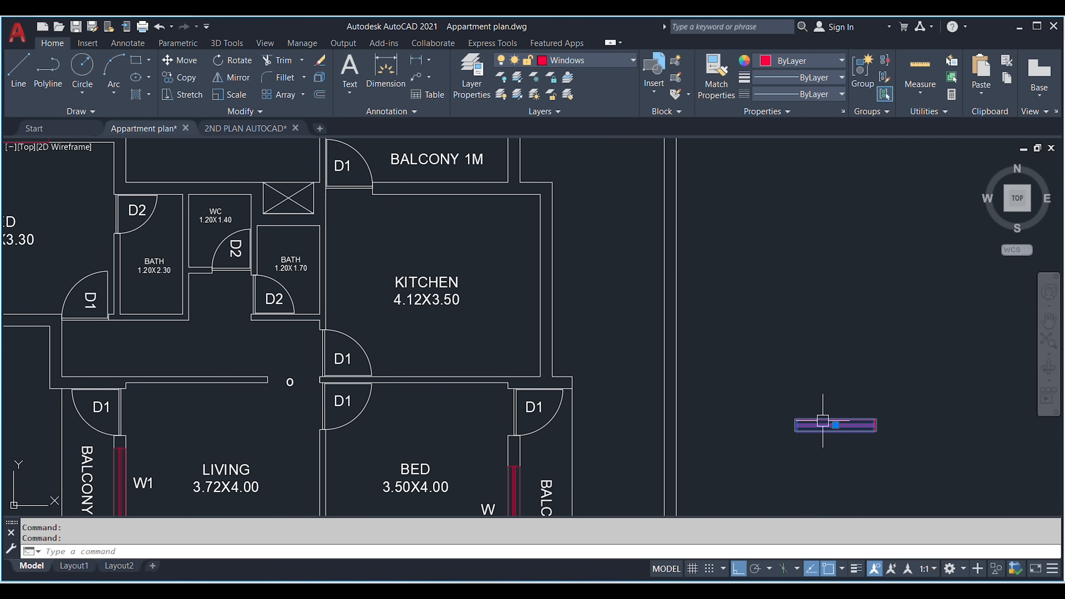
pyautogui.press('Return')
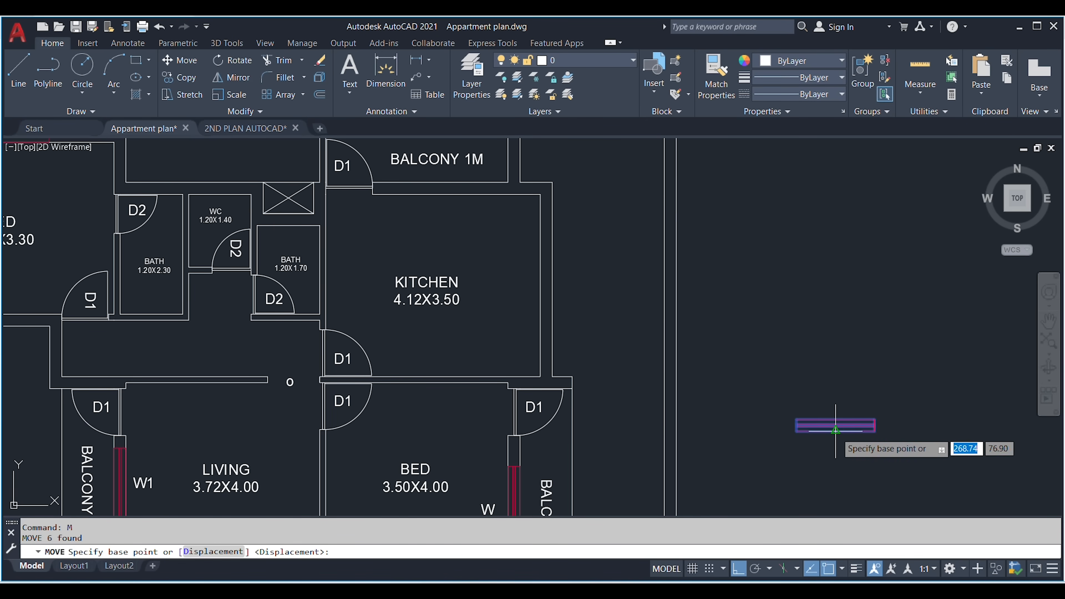
pyautogui.click(836, 431)
pyautogui.click(456, 193)
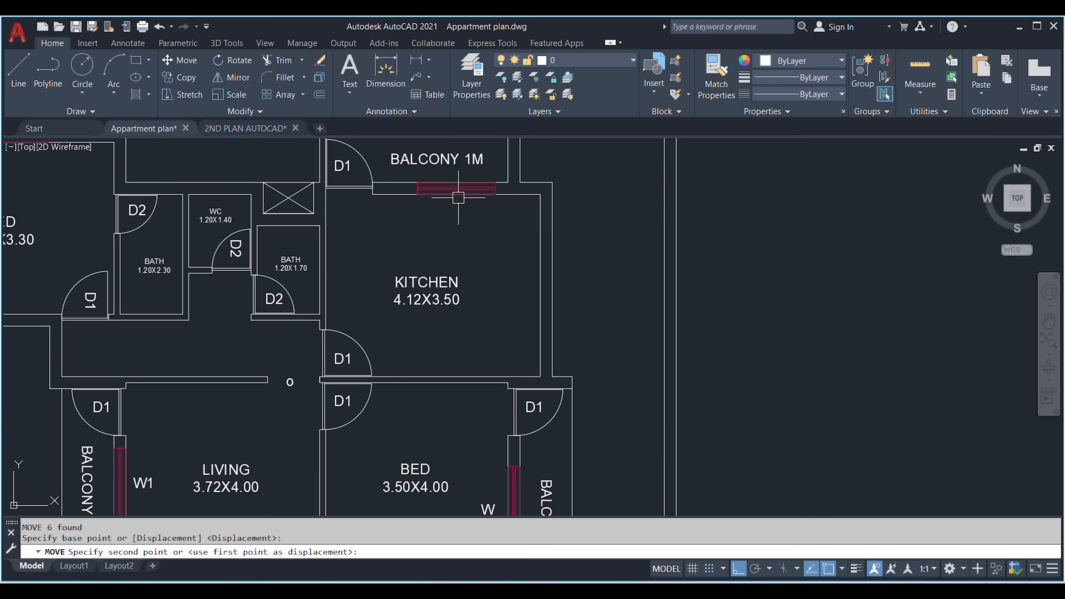
# Step: Place the window on the BALCONY 1M wall and copy it into the kitchen, above the room label
pyautogui.click(471, 190)
pyautogui.write('CO')
pyautogui.press('Return')
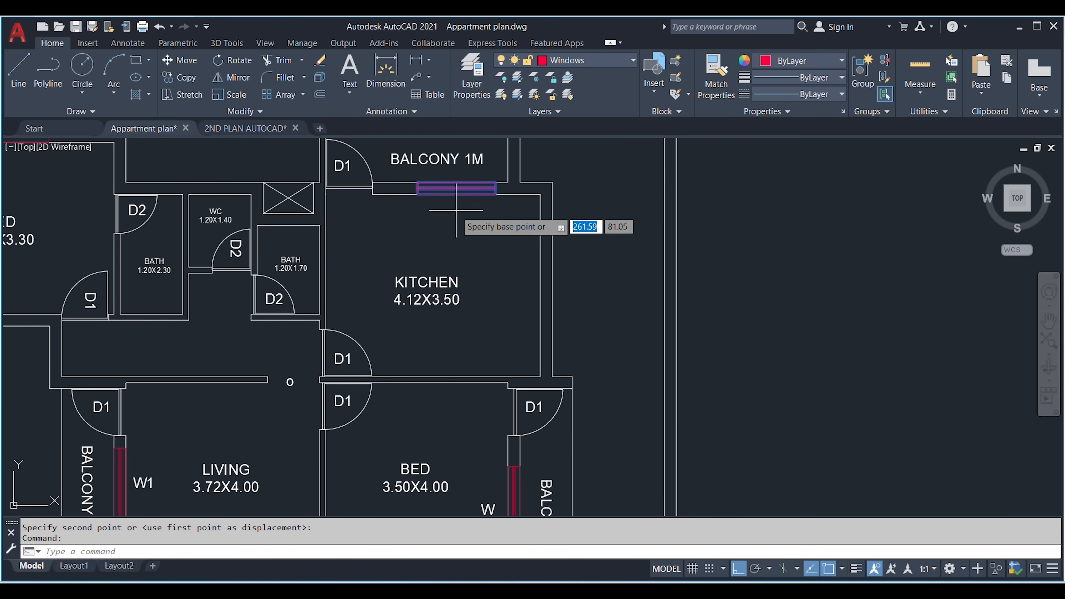
pyautogui.click(456, 189)
pyautogui.click(510, 245)
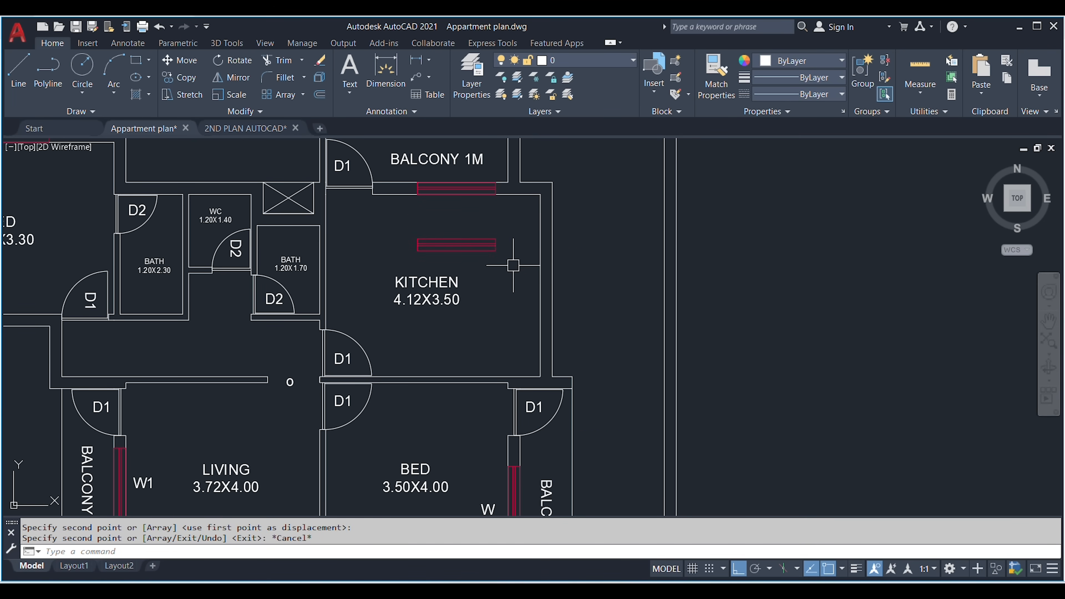
pyautogui.press('Escape')
# Step: Rotate the copied kitchen window by 90° so it stands vertically
pyautogui.click(484, 235)
pyautogui.write('O')
pyautogui.press('Return')
pyautogui.click(488, 277)
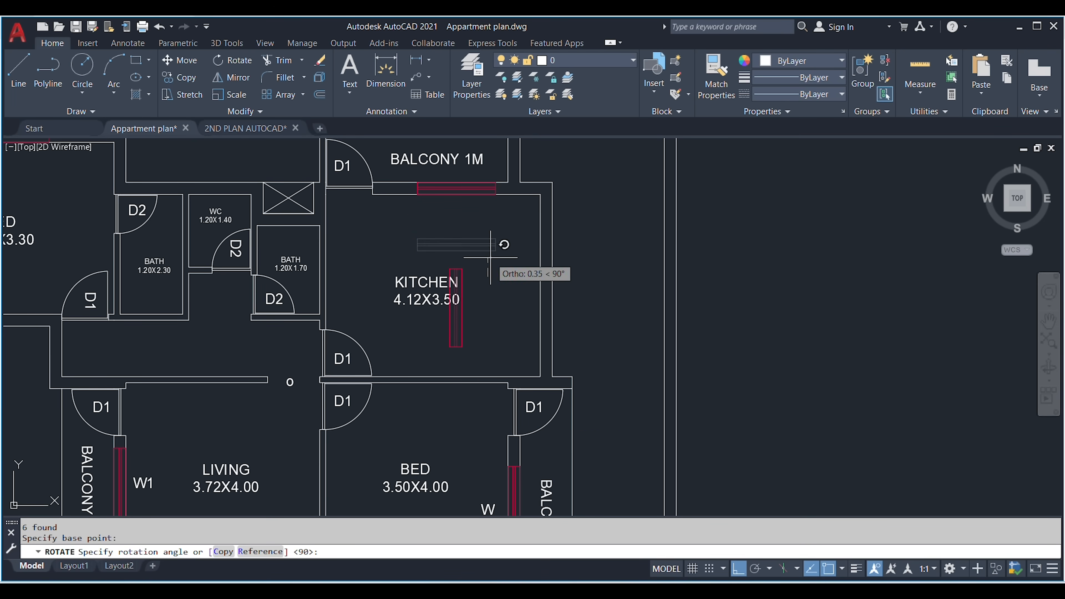
# Step: Move the rotated window by its midpoint onto the kitchen's outer side wall
pyautogui.click(455, 324)
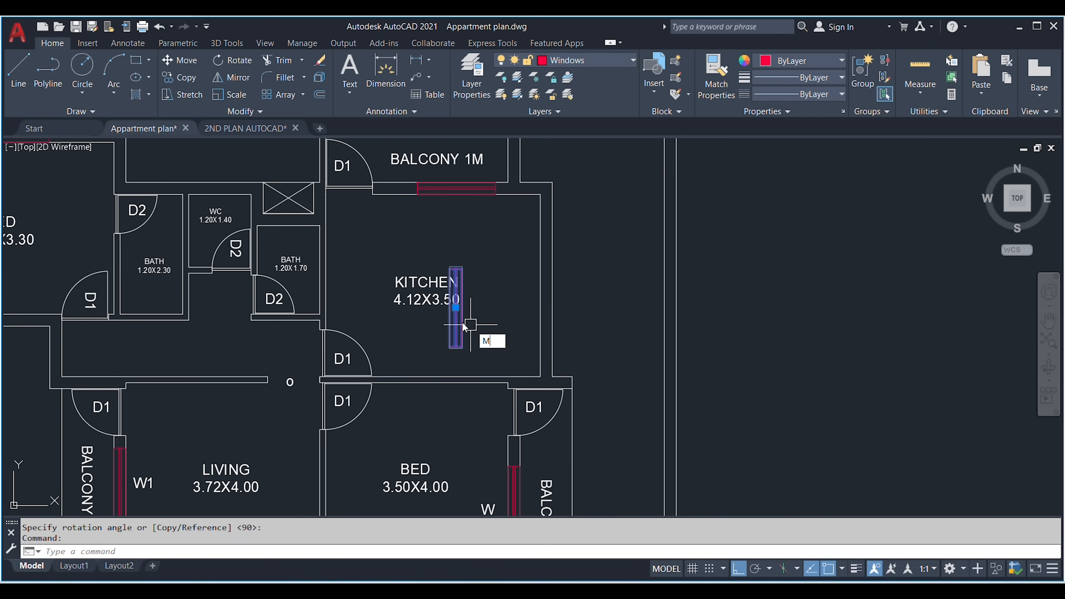
pyautogui.write('M')
pyautogui.press('Return')
pyautogui.click(456, 307)
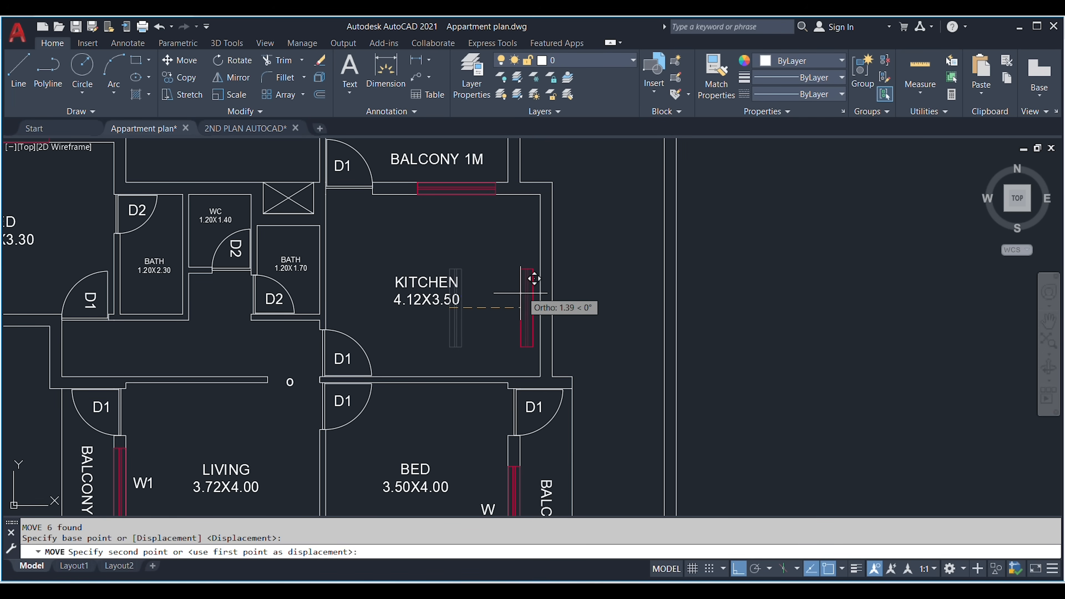
pyautogui.click(550, 271)
pyautogui.scroll(-2, 713, 344)
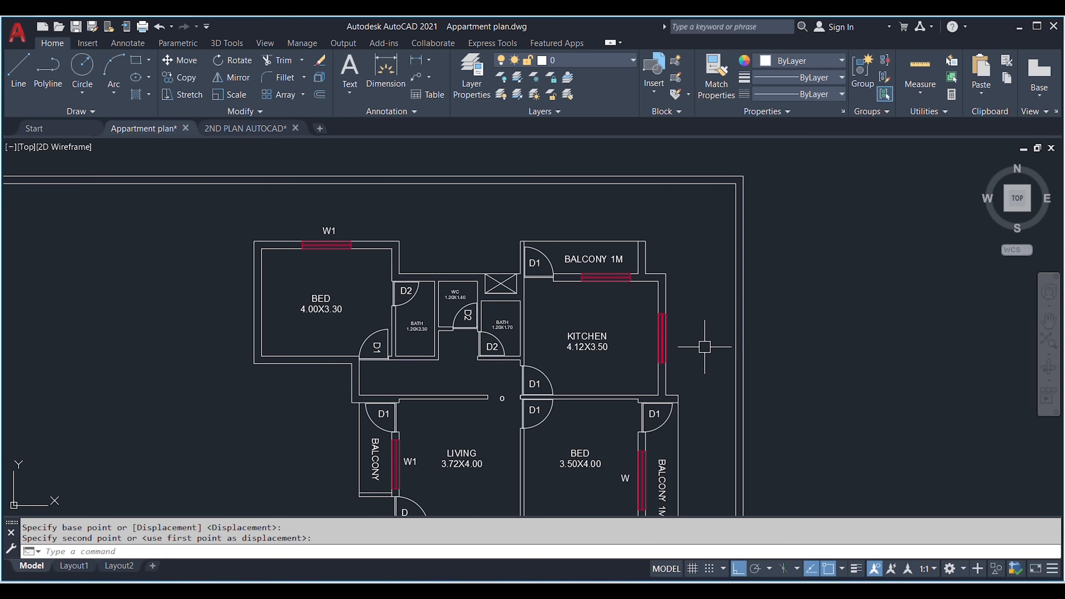
# Step: Add the text label W4 outside the kitchen, next to the side wall window
pyautogui.scroll(5, 704, 347)
pyautogui.write('T')
pyautogui.press('Return')
pyautogui.click(631, 329)
pyautogui.click(663, 352)
pyautogui.write('W')
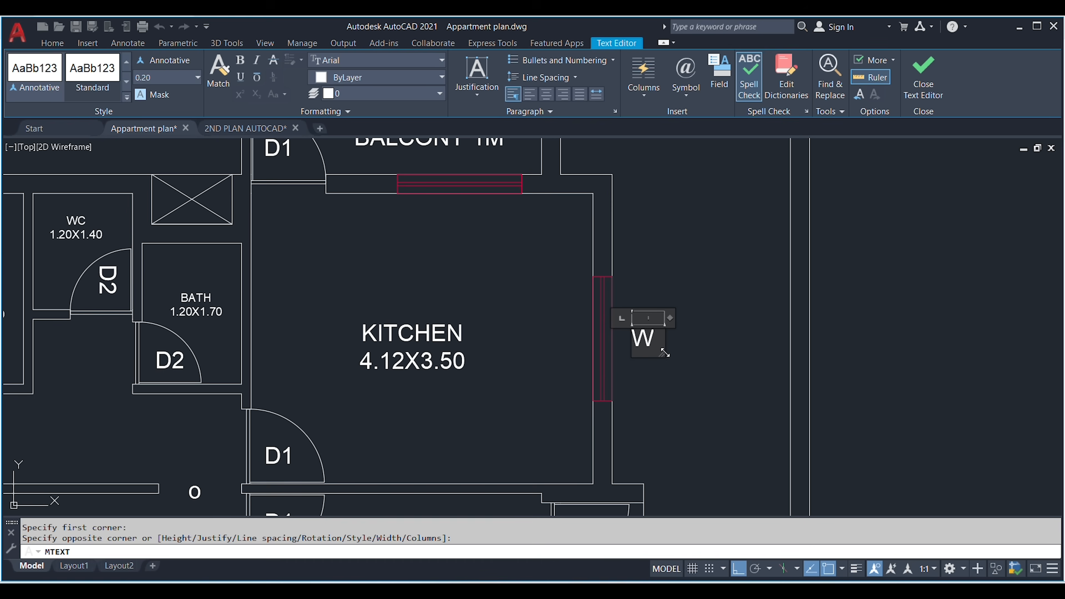
pyautogui.write('4')
pyautogui.click(667, 357)
pyautogui.scroll(-6, 644, 276)
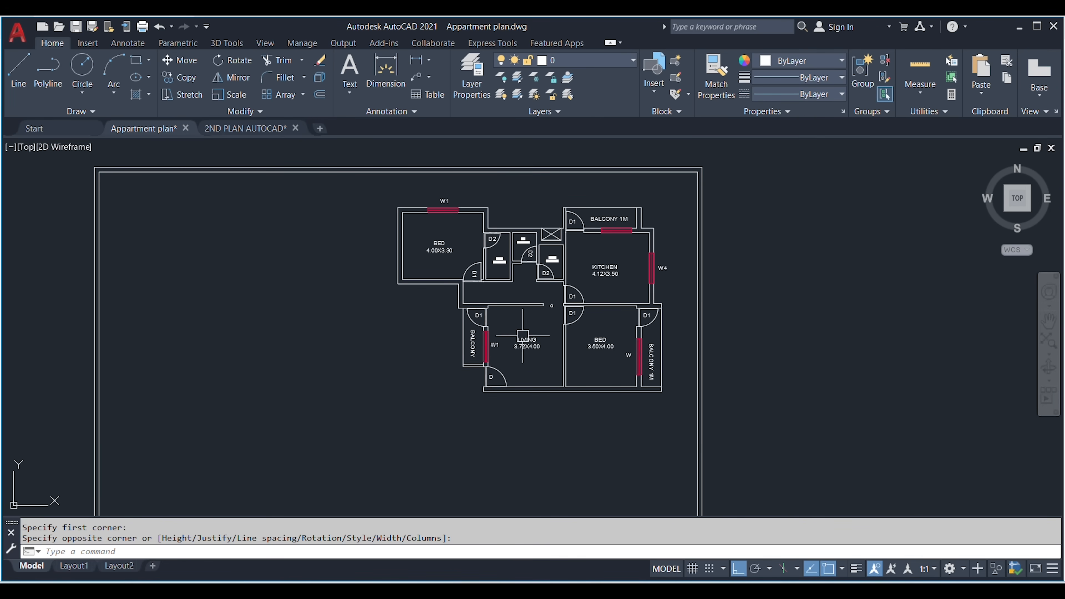
# Step: Check the WC and bath windows in the reference PDF, then switch to 2ND PLAN AUTOCAD.dwg
pyautogui.scroll(4, 510, 197)
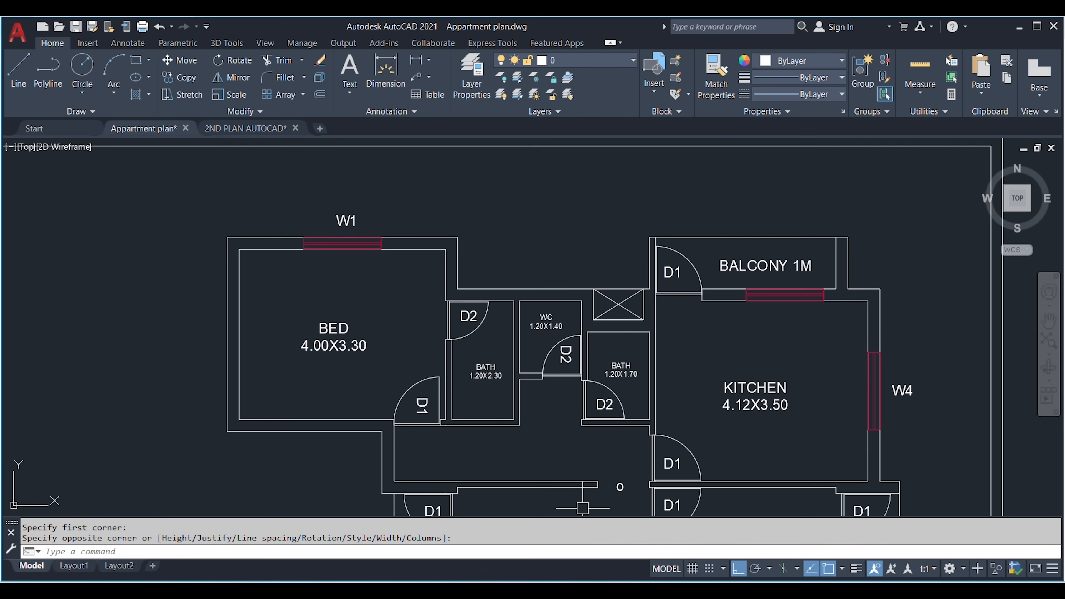
pyautogui.hotkey('alt', 'Tab')
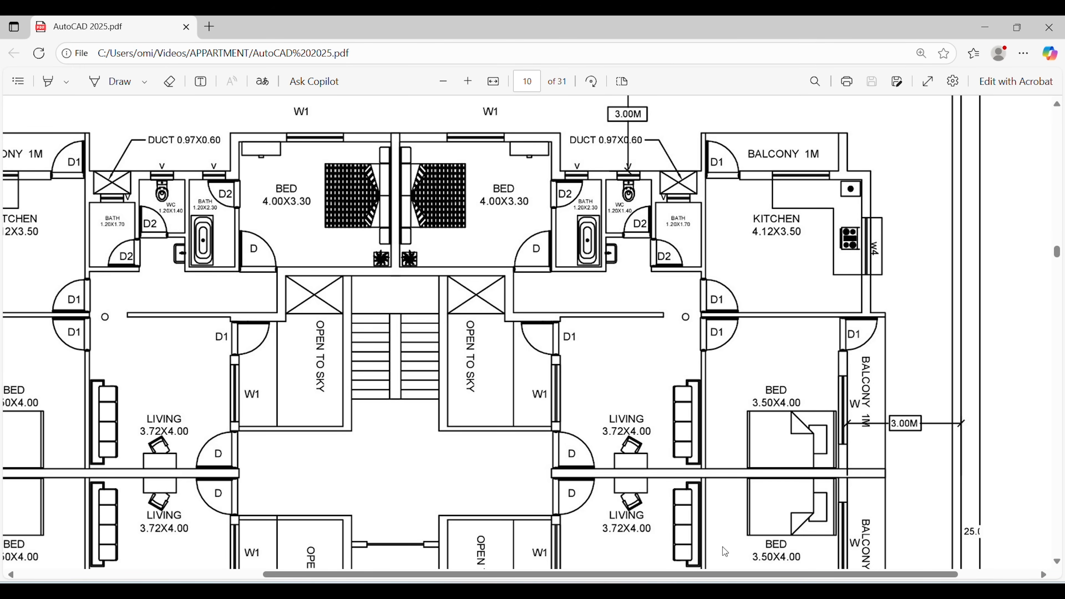
pyautogui.click(686, 592)
pyautogui.click(734, 535)
# Step: Copy the lines of the toilet's V window in the first floor plan to the clipboard
pyautogui.scroll(-4, 504, 251)
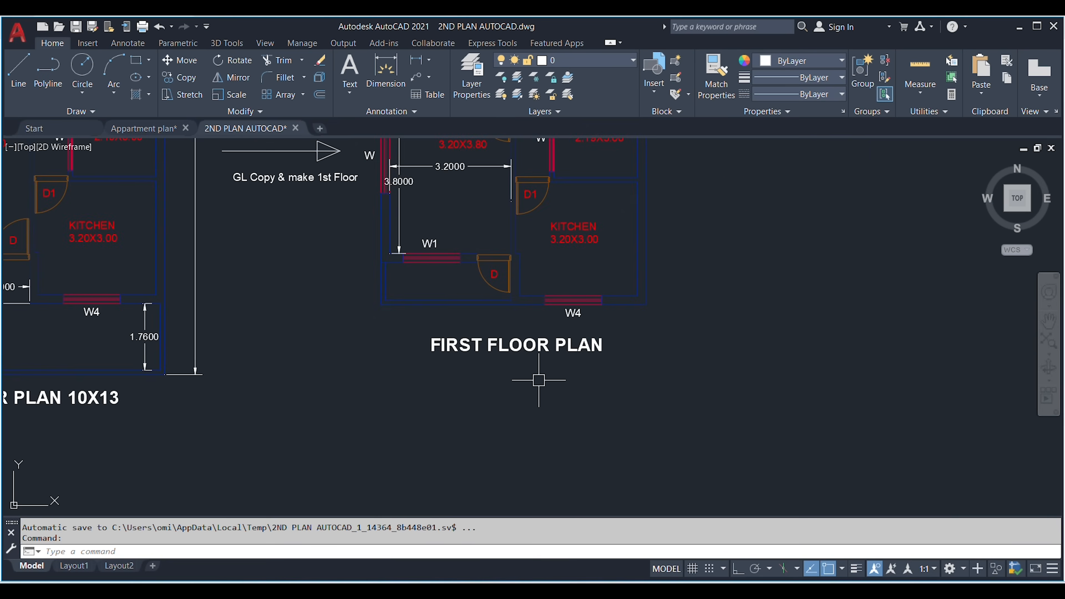
pyautogui.scroll(-6, 552, 432)
pyautogui.scroll(6, 554, 354)
pyautogui.moveTo(497, 384); pyautogui.dragTo(625, 342, button='middle')
pyautogui.moveTo(297, 284)
pyautogui.mouseDown(button='middle')
pyautogui.moveTo(458, 281)
pyautogui.moveTo(584, 225)
pyautogui.mouseUp(button='middle')
pyautogui.moveTo(777, 351); pyautogui.dragTo(617, 360, button='middle')
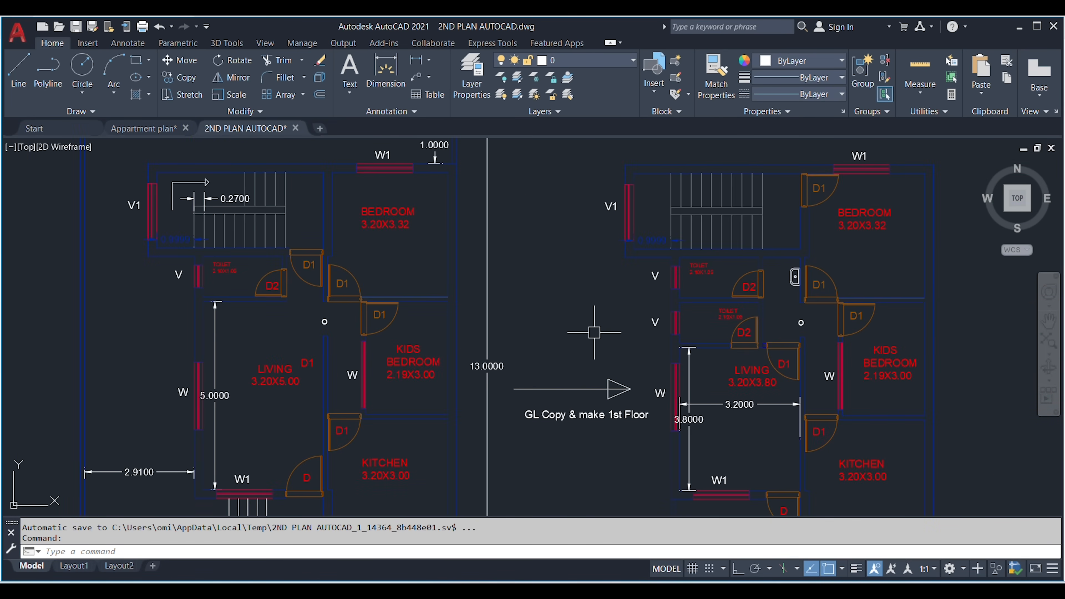
pyautogui.scroll(8, 705, 306)
pyautogui.click(694, 255)
pyautogui.click(752, 315)
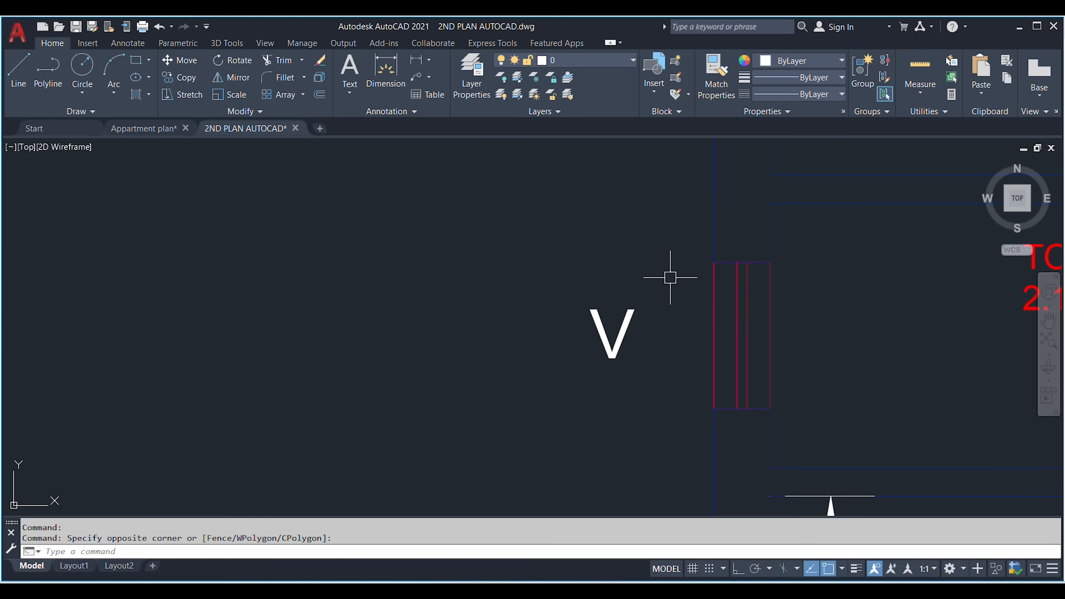
pyautogui.click(713, 295)
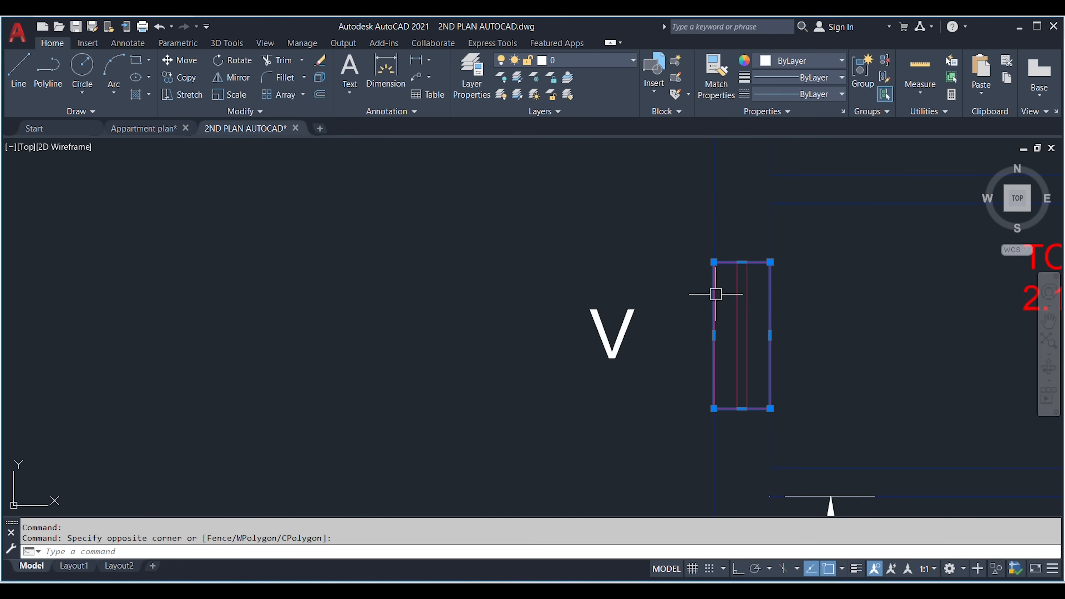
pyautogui.click(756, 321)
pyautogui.click(733, 315)
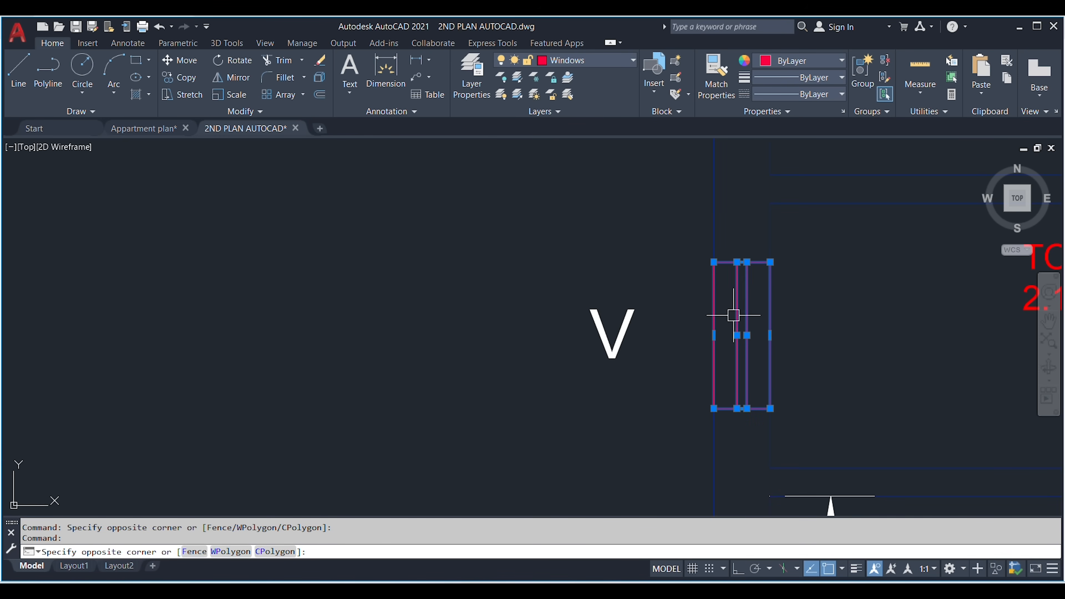
# Step: Paste the V window into Appartment plan.dwg in the empty area outside the WC wall
pyautogui.click(154, 127)
pyautogui.scroll(3, 594, 282)
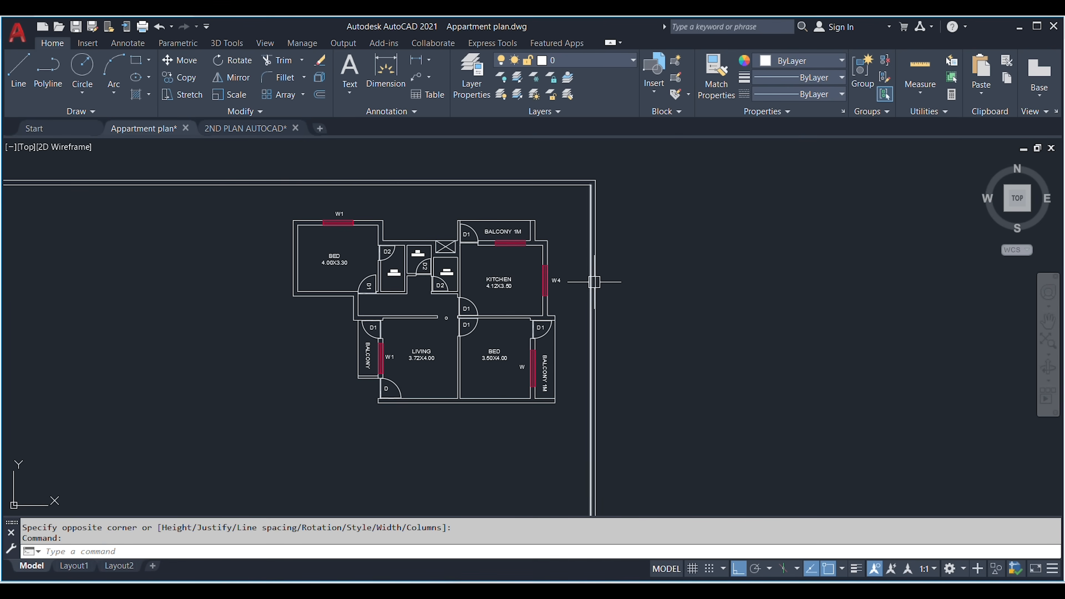
pyautogui.hotkey('ctrl', 'v')
pyautogui.scroll(5, 465, 243)
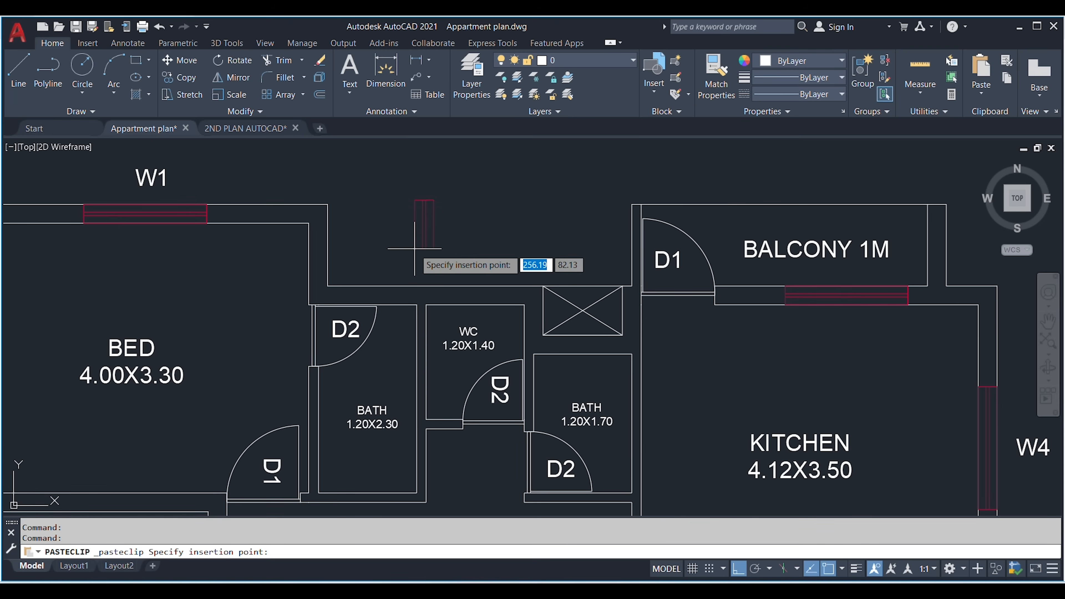
pyautogui.click(464, 233)
pyautogui.press('Escape')
# Step: Group the lines of the pasted V window
pyautogui.click(519, 240)
pyautogui.click(428, 161)
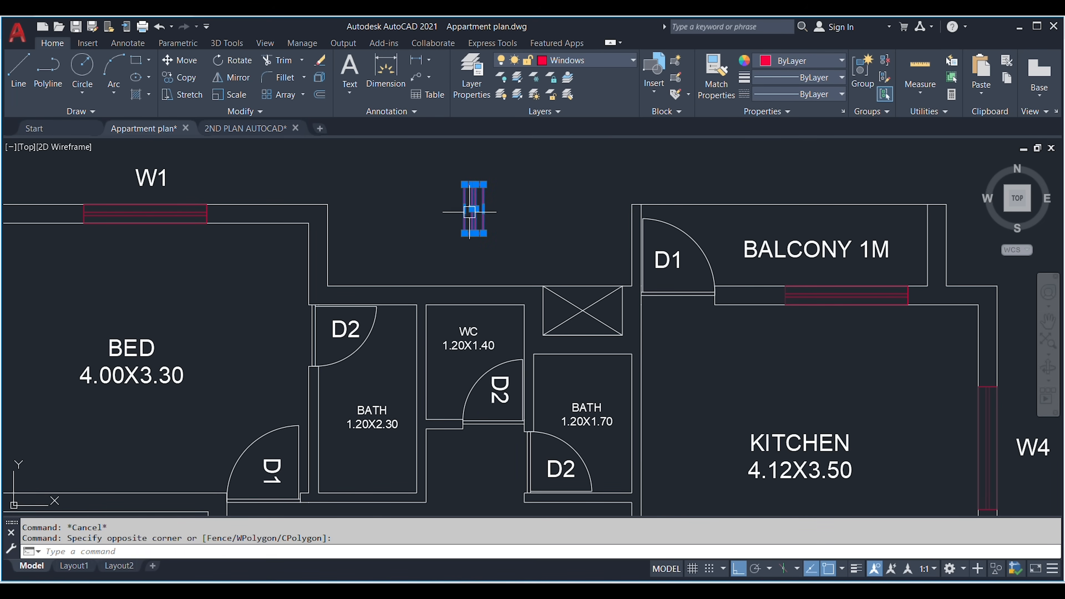
pyautogui.moveTo(475, 209); pyautogui.dragTo(469, 237, button='middle')
pyautogui.write('g')
pyautogui.press('Return')
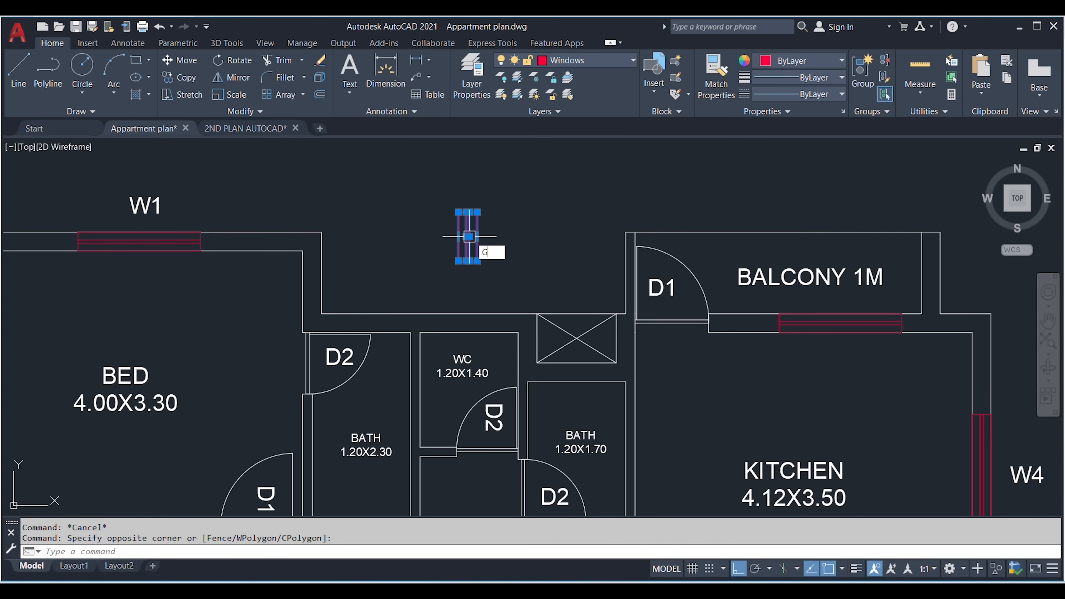
# Step: Rotate the grouped V window about its center so it lies horizontally
pyautogui.click(487, 251)
pyautogui.click(463, 234)
pyautogui.press('Return')
pyautogui.click(469, 248)
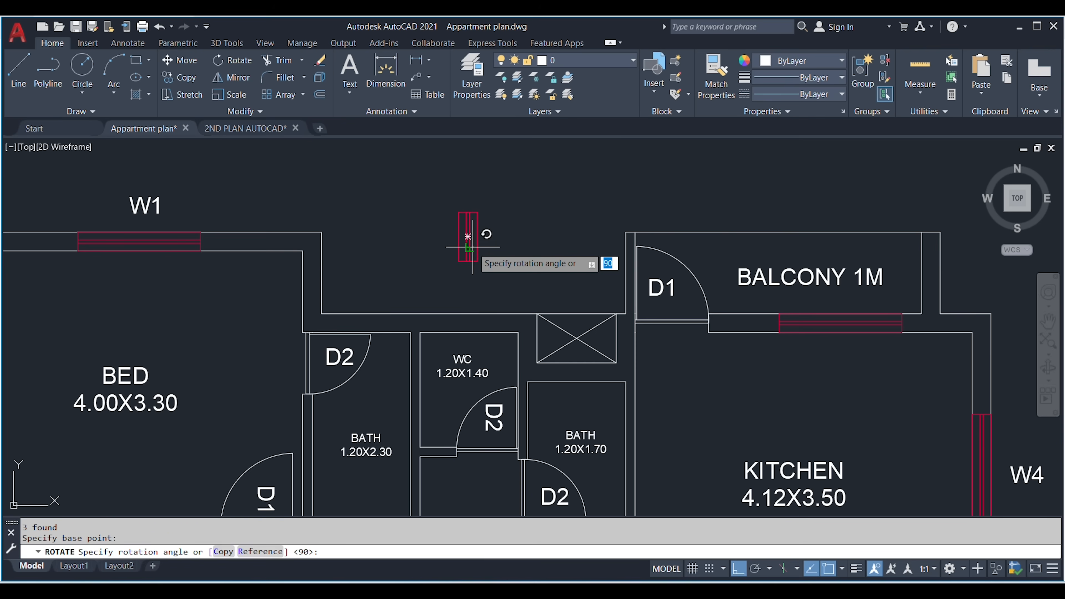
pyautogui.click(482, 184)
pyautogui.press('Escape')
# Step: Move the V window onto the outer wall of the WC, centered on the room
pyautogui.click(493, 262)
pyautogui.click(455, 242)
pyautogui.moveTo(454, 243); pyautogui.dragTo(474, 237, button='middle')
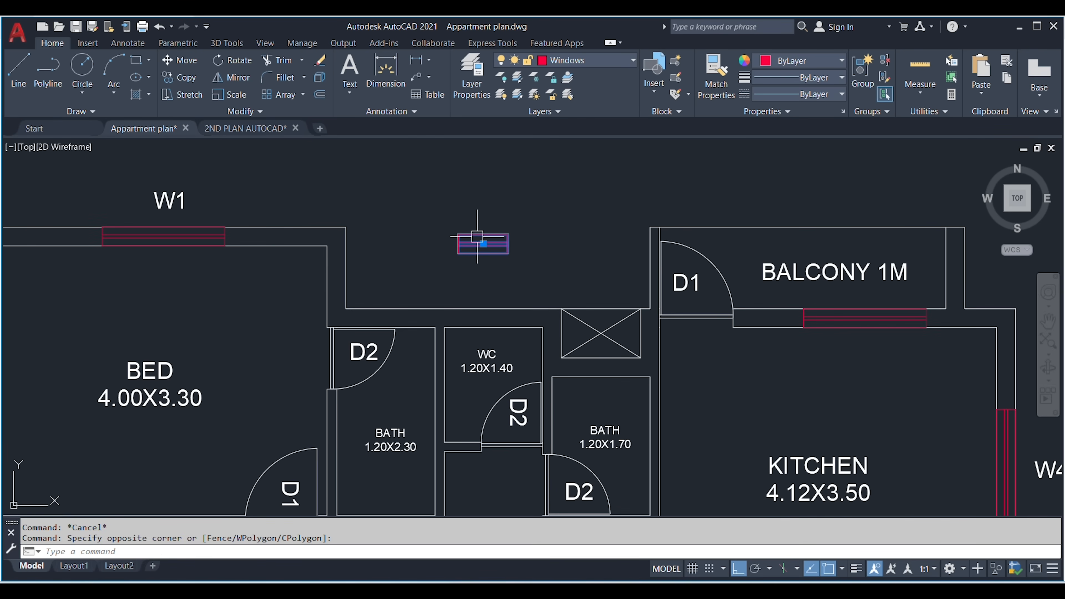
pyautogui.write('m')
pyautogui.press('Return')
pyautogui.scroll(2, 489, 269)
pyautogui.click(475, 233)
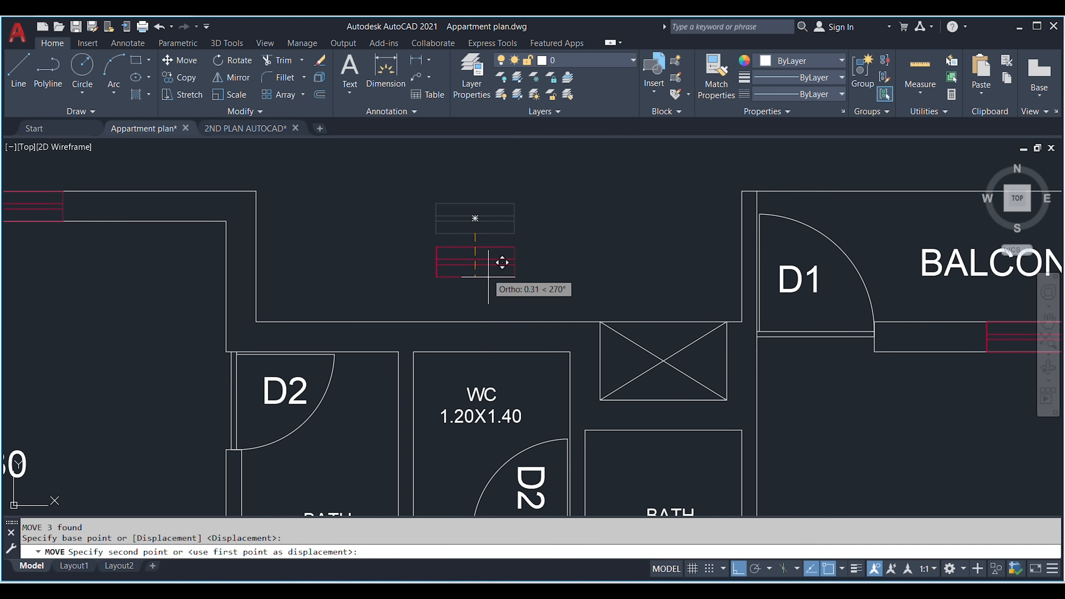
pyautogui.click(506, 337)
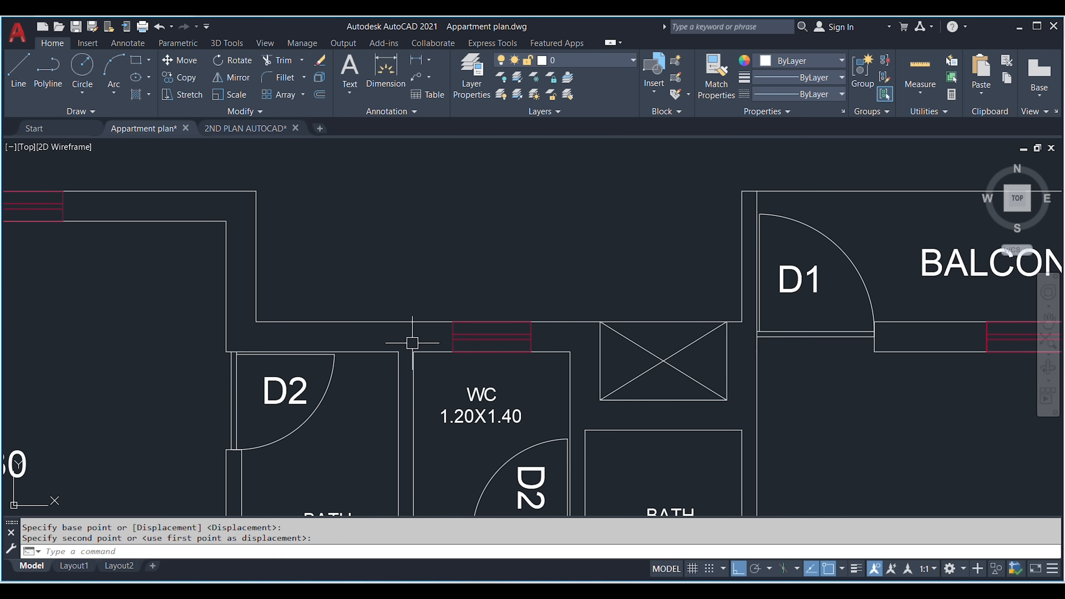
# Step: Copy the V window to the duct-side wall of the 1.20X1.70 bath and the outer wall of the 1.20X2.30 bath
pyautogui.click(514, 334)
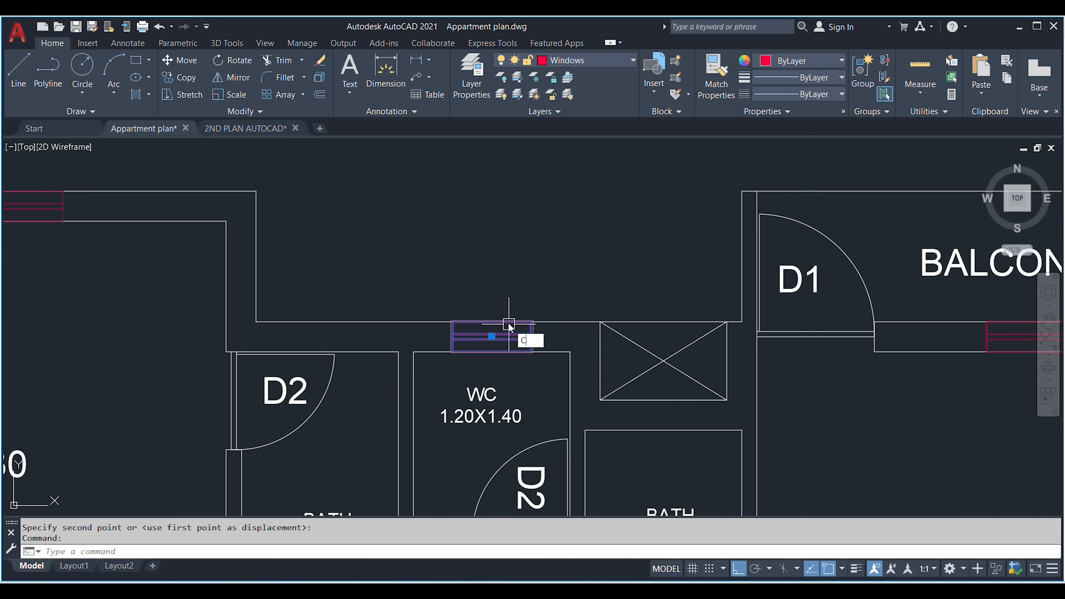
pyautogui.write('o')
pyautogui.press('Return')
pyautogui.click(492, 352)
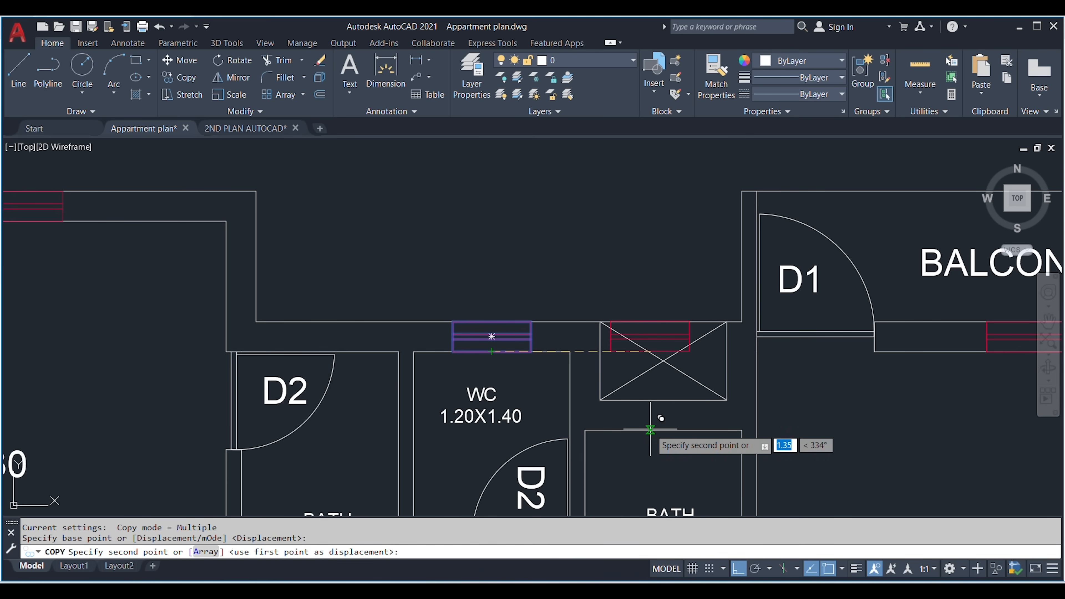
pyautogui.click(663, 430)
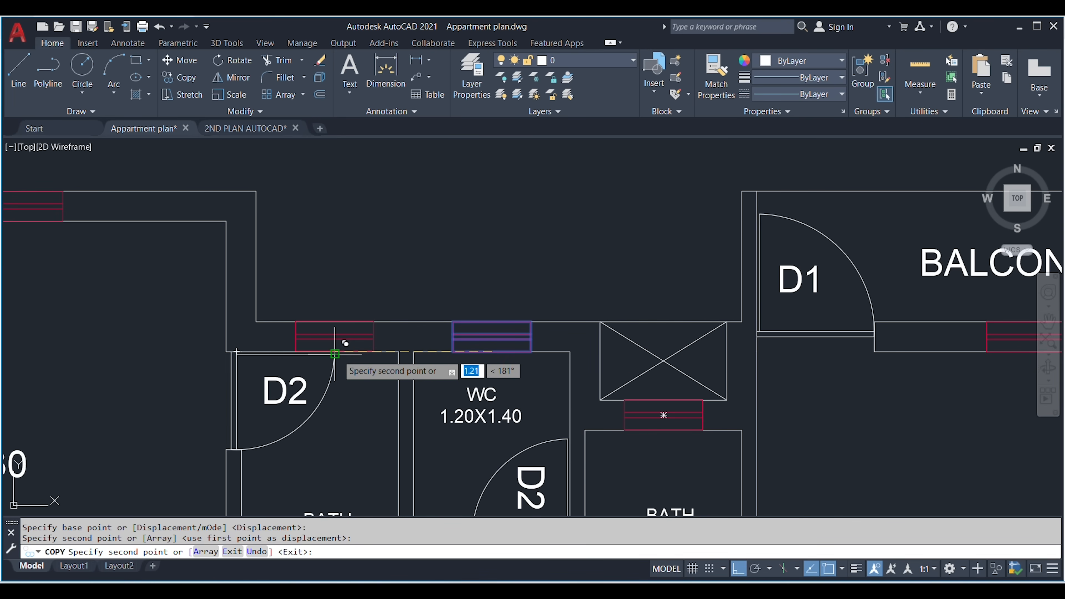
pyautogui.press('Escape')
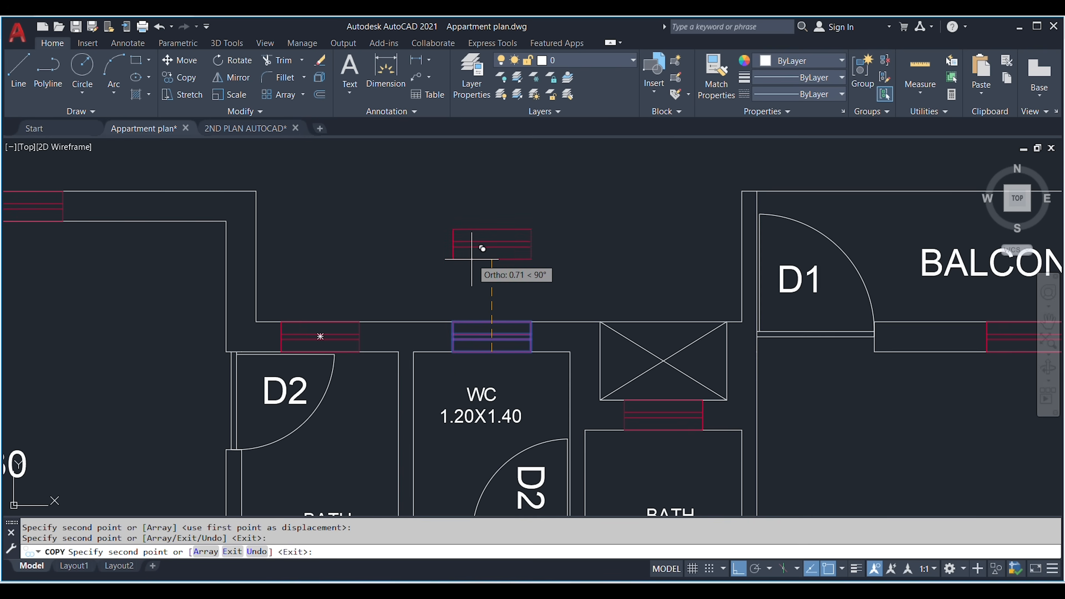
pyautogui.press('Escape')
# Step: Review the windows placed in the apartment plan and open the reference PDF to compare them
pyautogui.scroll(-4, 515, 263)
pyautogui.moveTo(549, 265); pyautogui.dragTo(578, 260, button='middle')
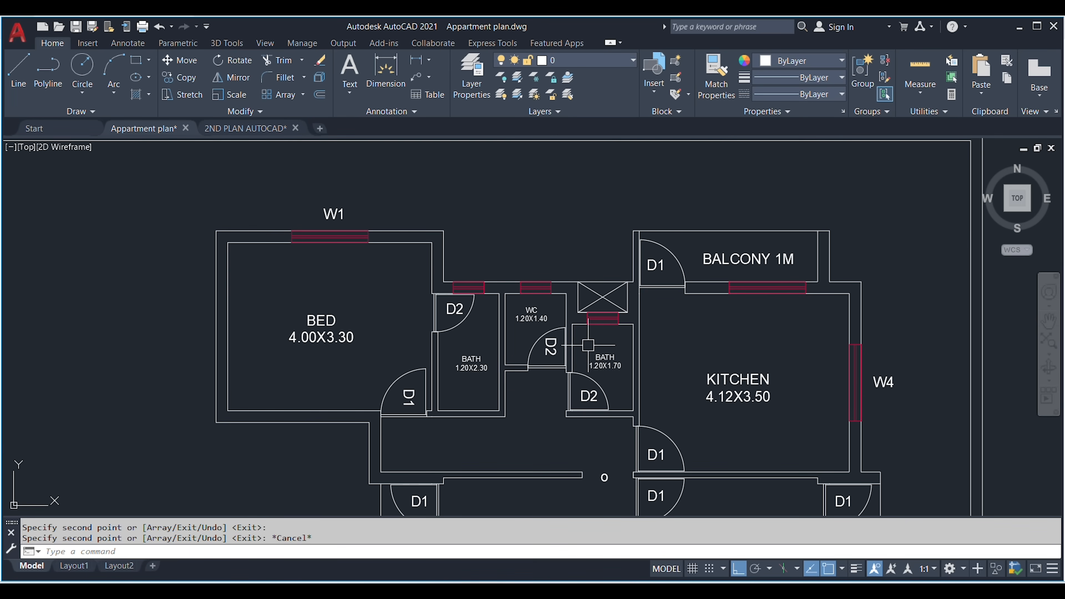
pyautogui.scroll(-6, 477, 291)
pyautogui.scroll(4, 510, 351)
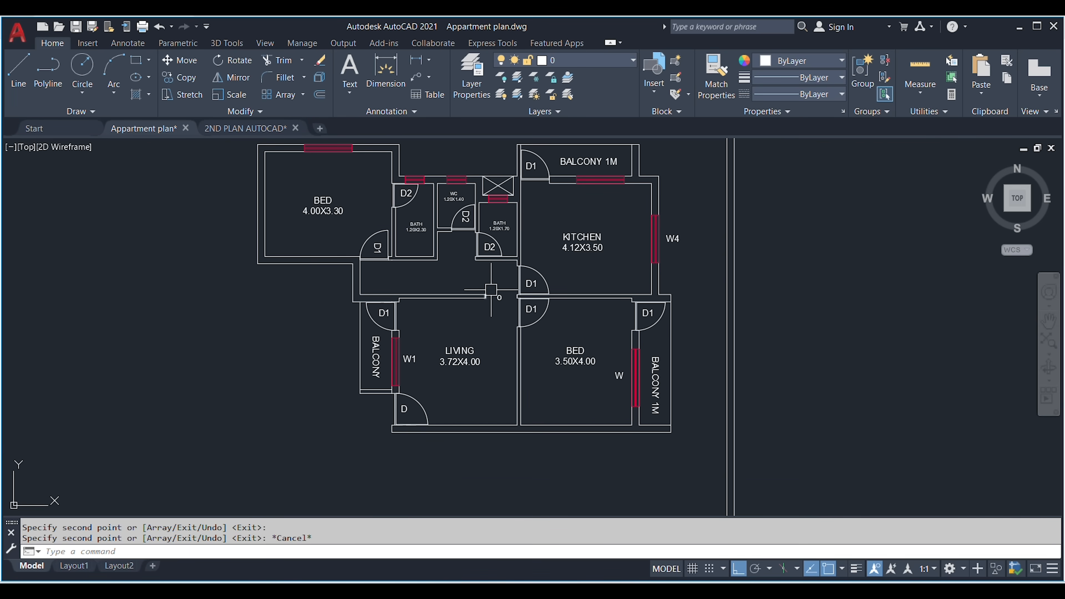
pyautogui.moveTo(491, 290); pyautogui.dragTo(498, 334, button='middle')
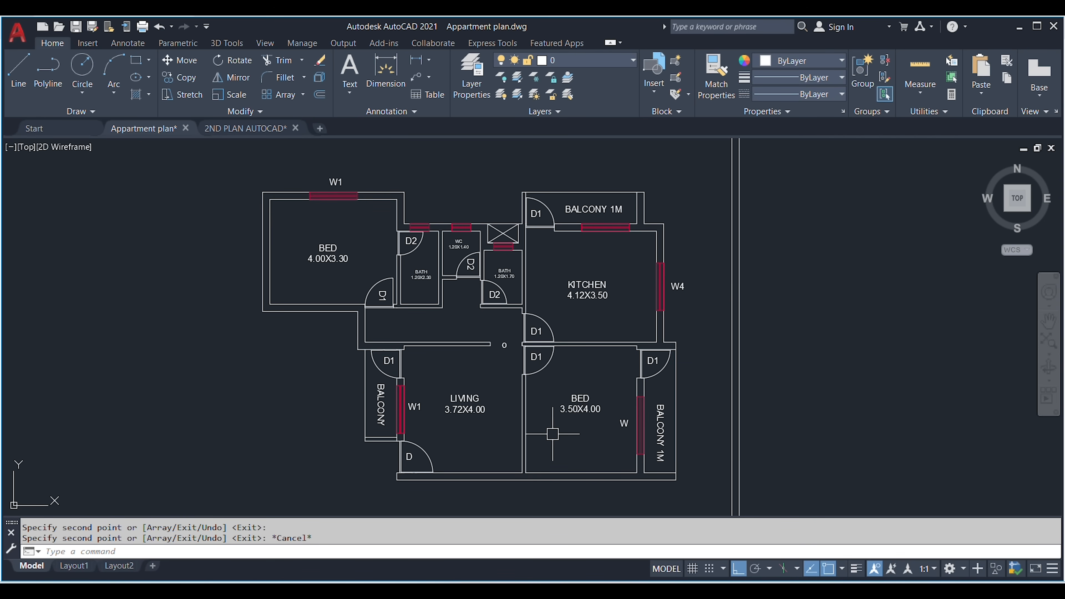
pyautogui.click(596, 591)
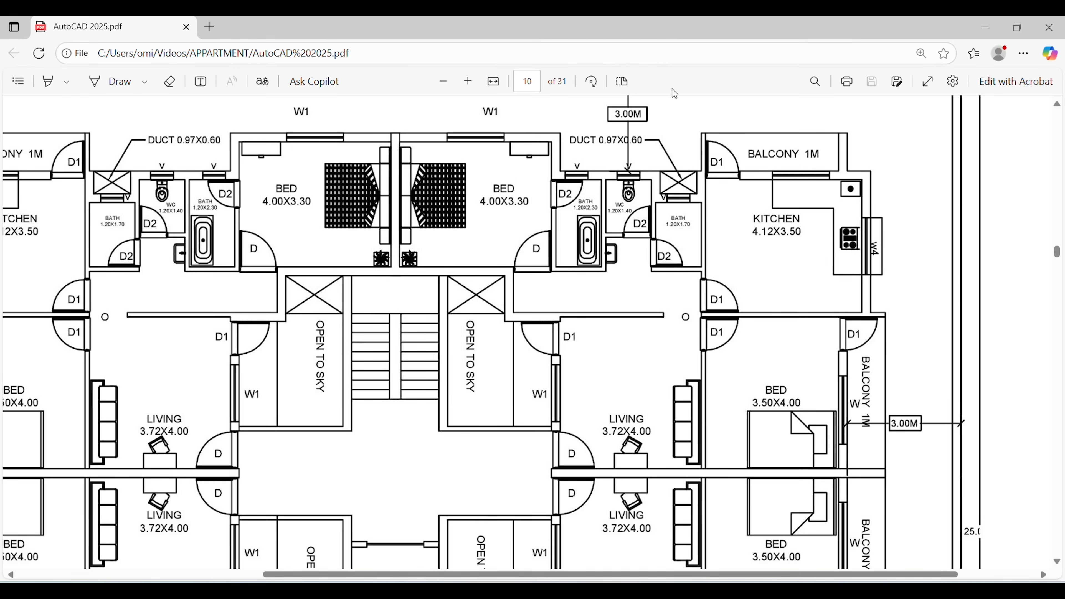